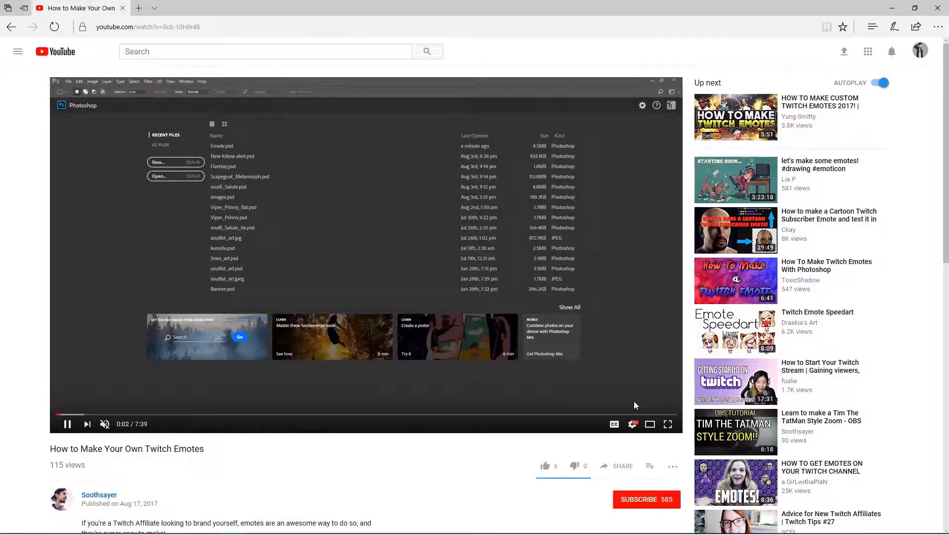
Write the comment "WOW I HAVE NO COMMENTS D:" under the video on making Twitch emotes.
scroll(634, 402, down, 6)
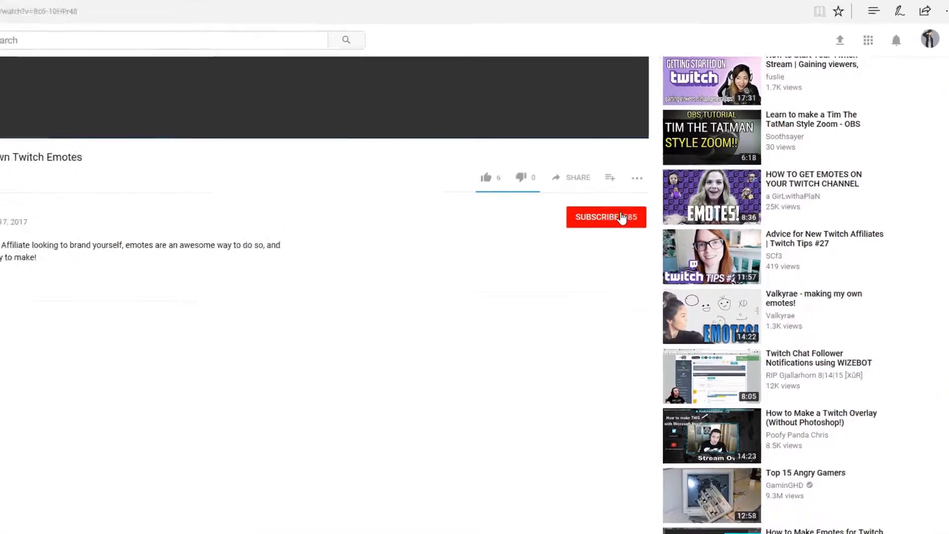
text(wow)
text( I HAVE)
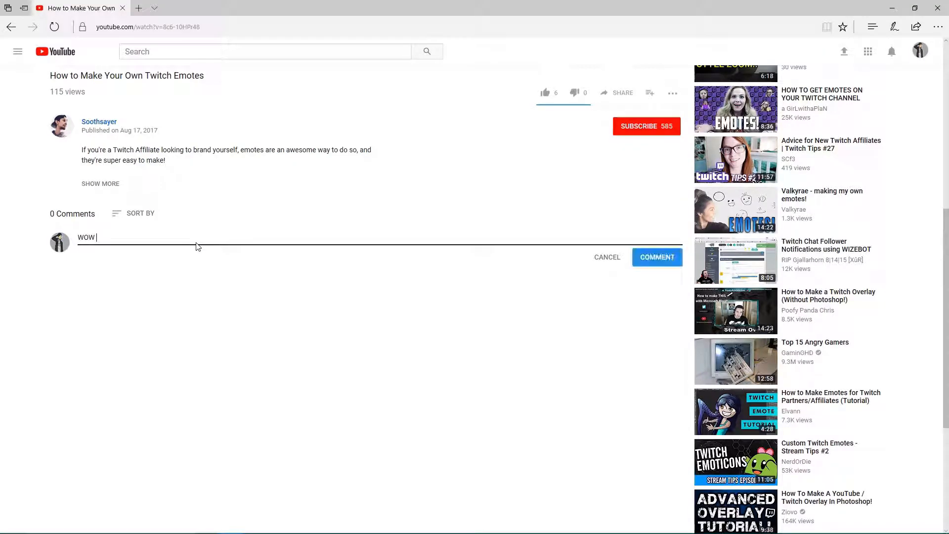
text( NO COMMENT)
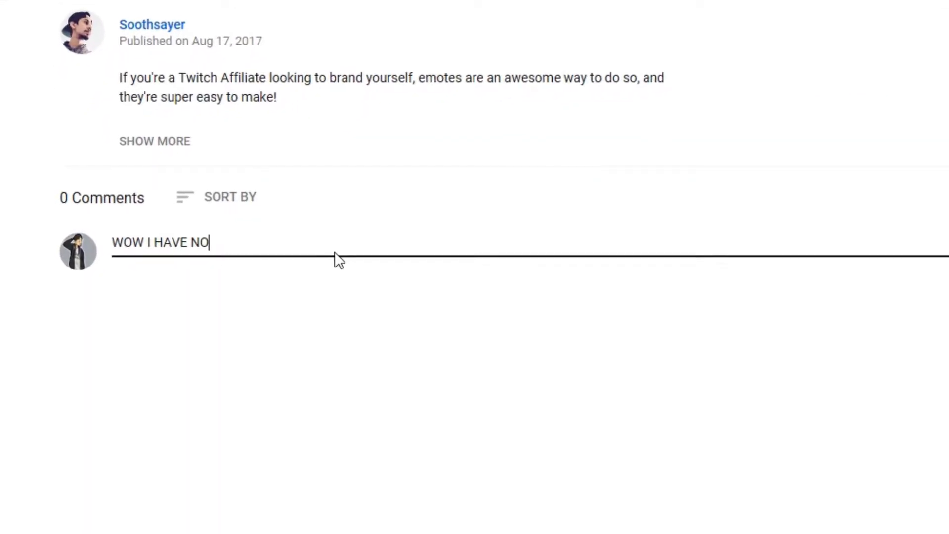
text(S D:)
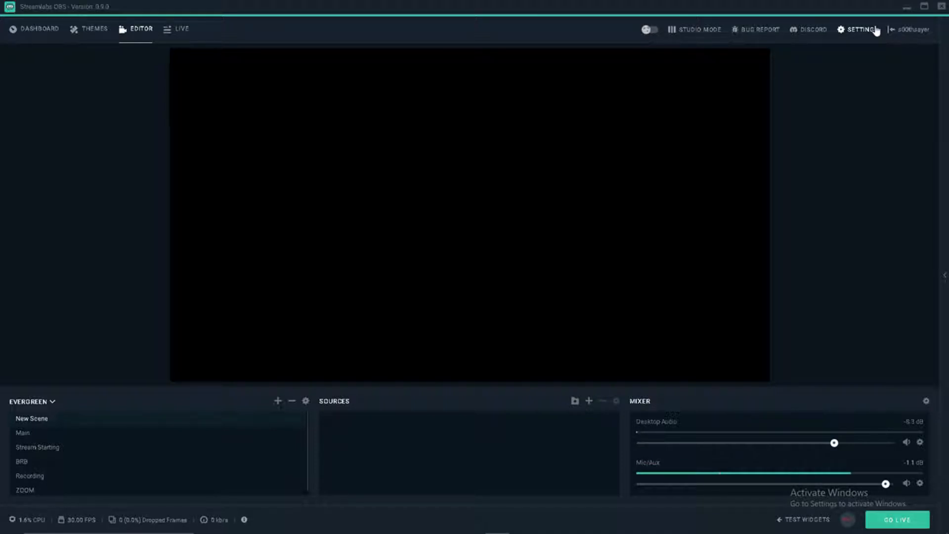
Minimize Streamlabs OBS and move the Streamlabs Chatbot and StreamLabels shortcuts onto an empty area of the desktop.
click(906, 8)
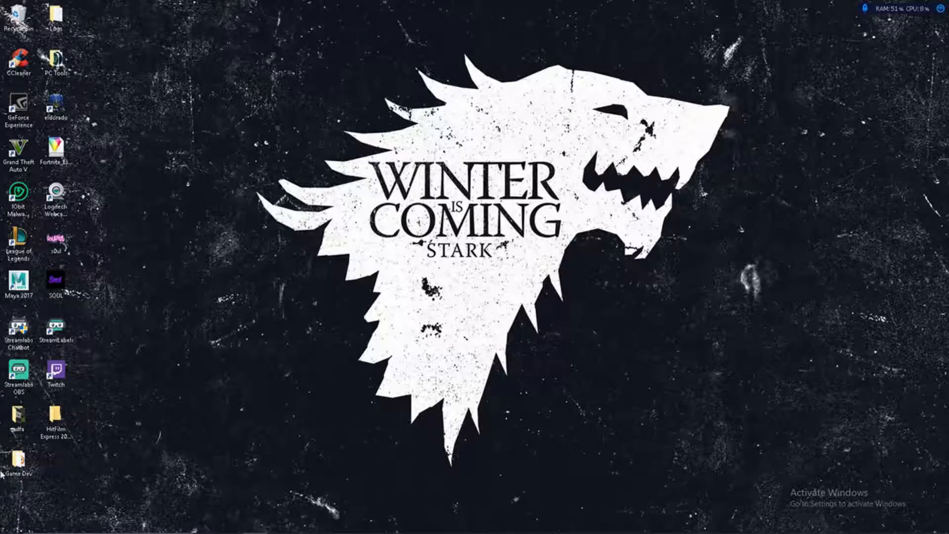
drag(19, 327, 665, 307)
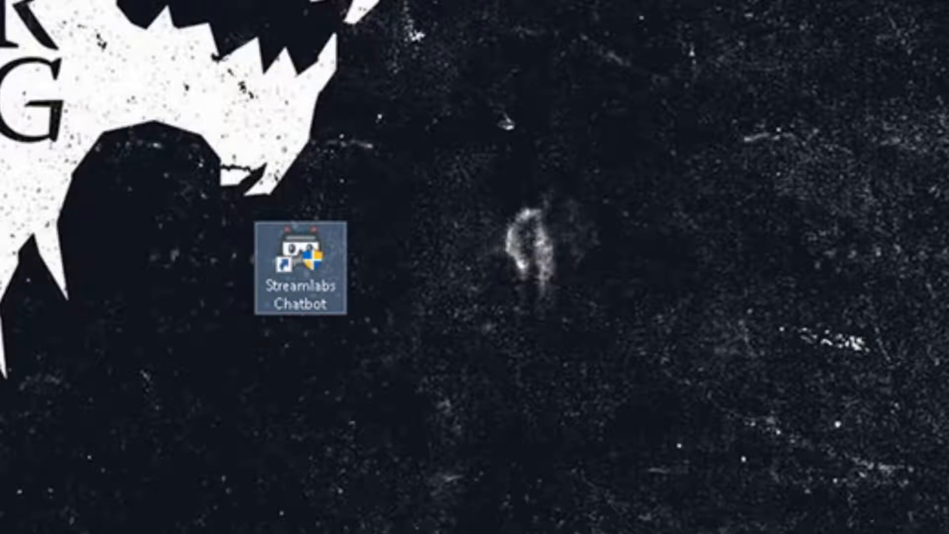
drag(106, 208, 415, 252)
drag(200, 138, 678, 533)
click(254, 206)
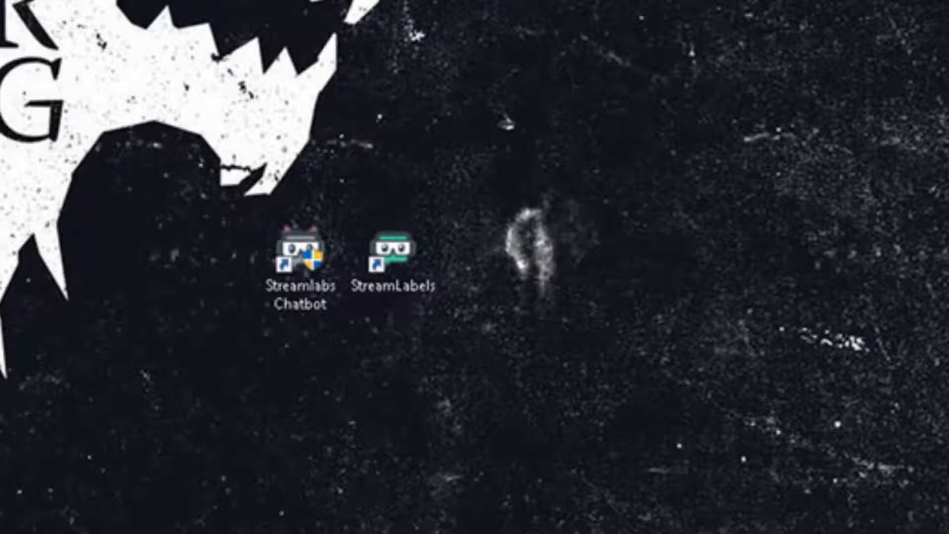
Put the Chatbot and StreamLabels shortcuts back among the other desktop icons and switch back to Streamlabs OBS.
drag(220, 126, 420, 292)
drag(302, 251, 24, 325)
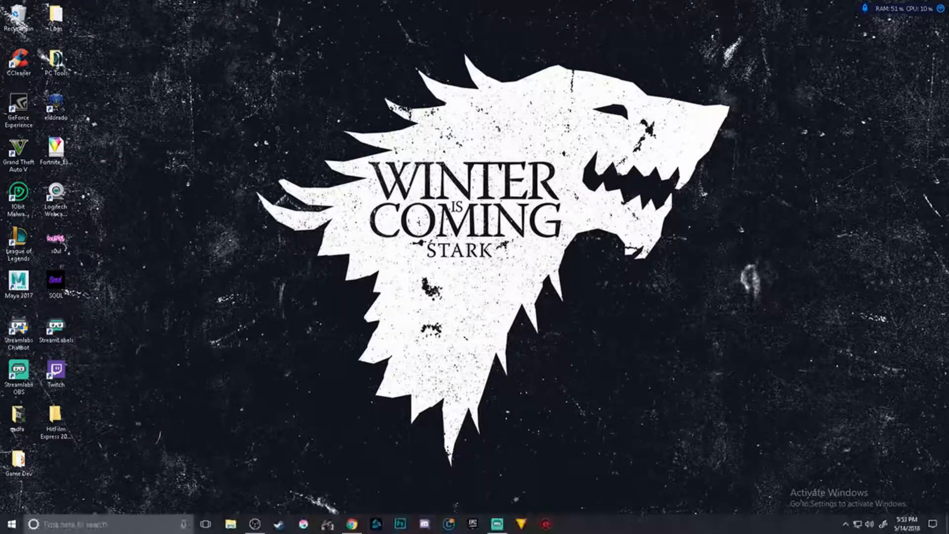
click(494, 523)
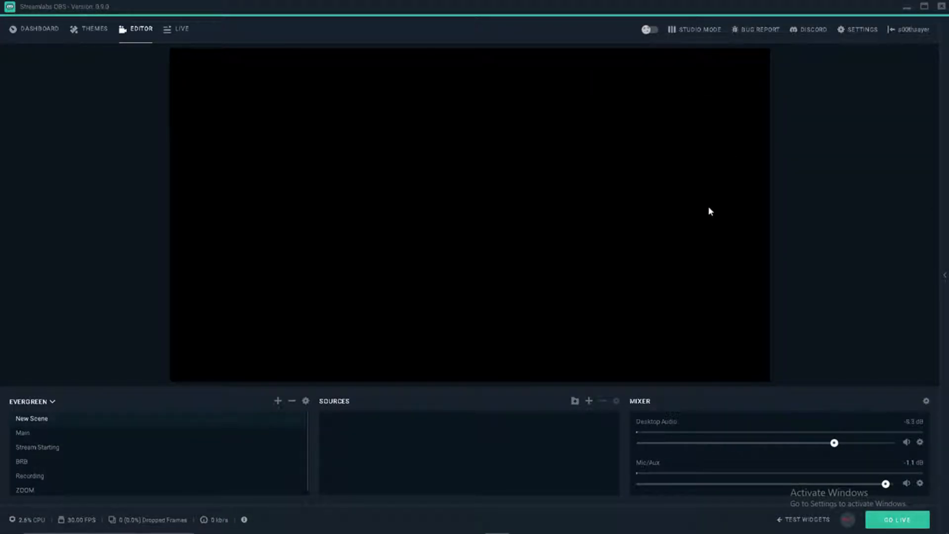
Open the dashboard and look over its recent events, account options and widget list.
click(34, 31)
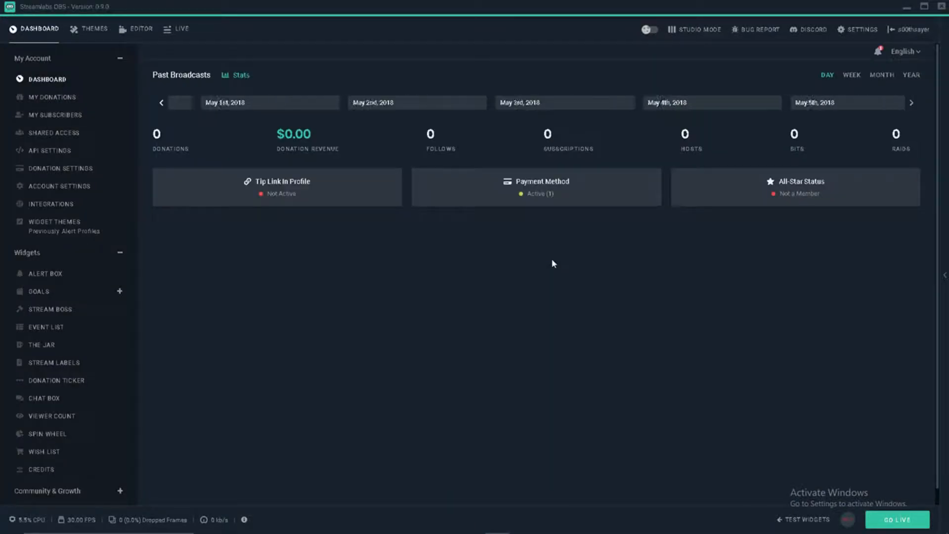
scroll(207, 136, down, 3)
scroll(107, 154, up, 2)
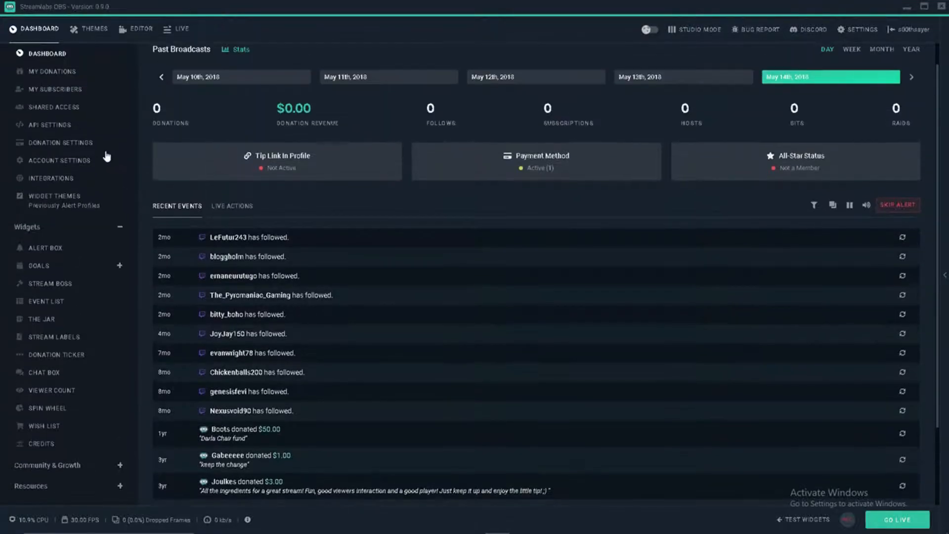
scroll(95, 155, down, 2)
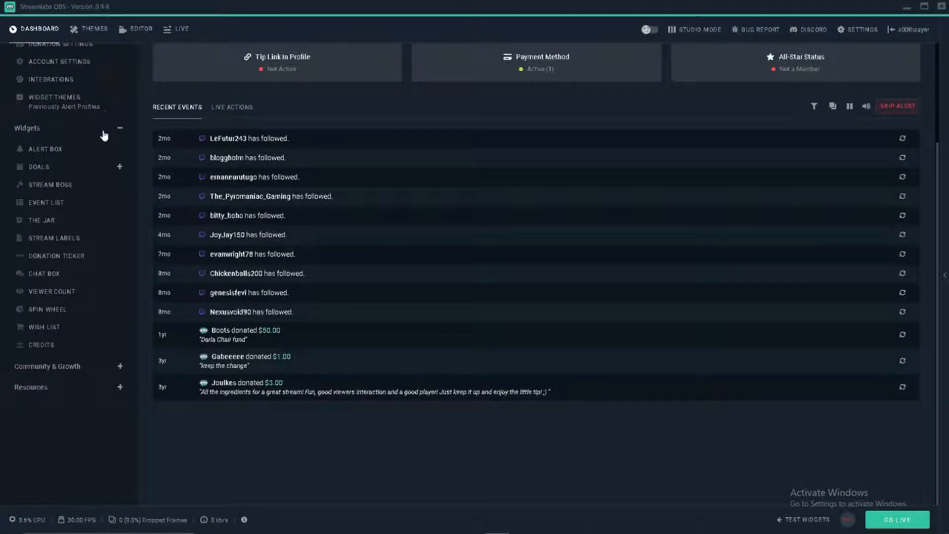
scroll(104, 135, up, 3)
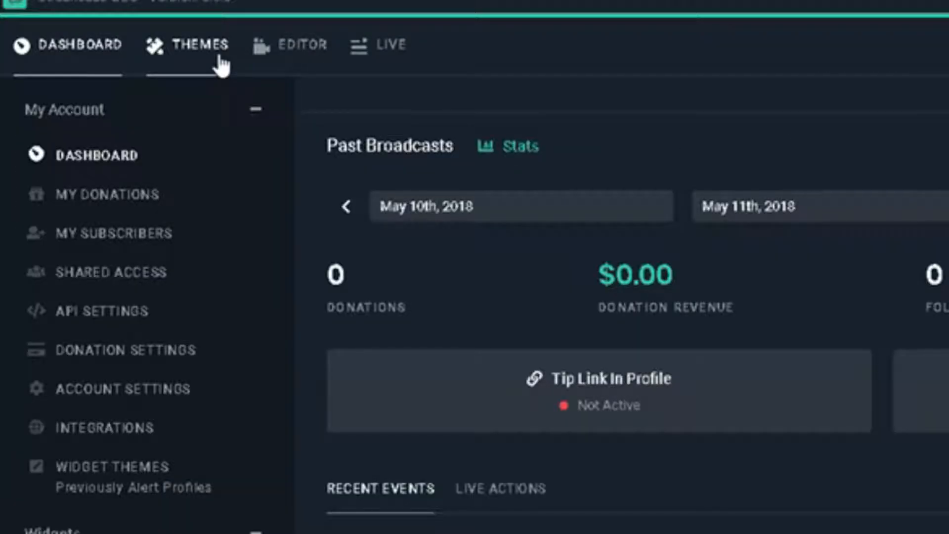
Open the themes library and browse the available scene themes.
click(219, 62)
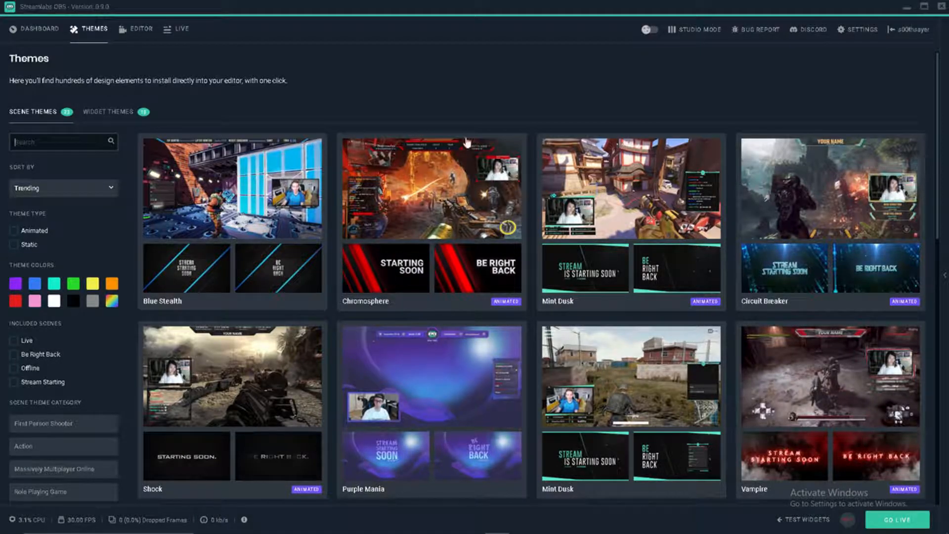
scroll(778, 429, down, 5)
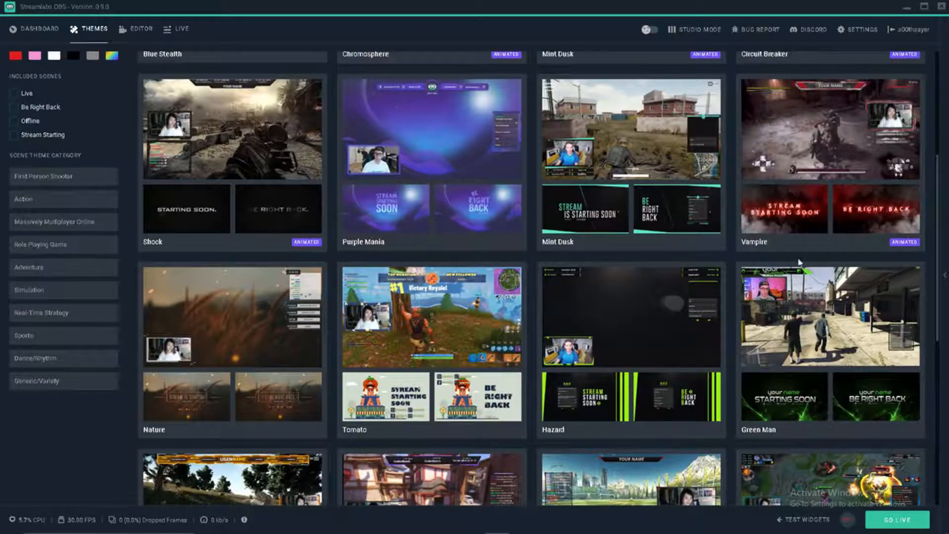
scroll(570, 360, up, 3)
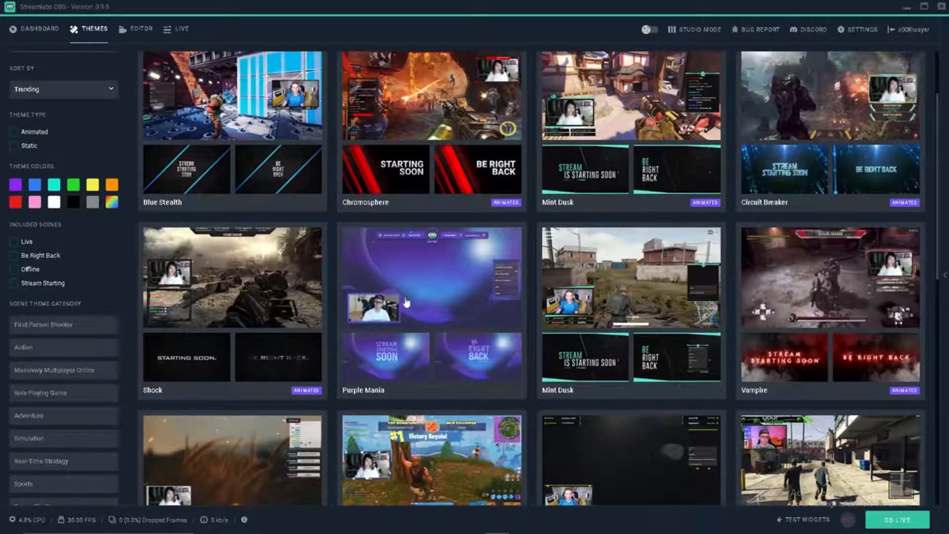
scroll(382, 278, up, 2)
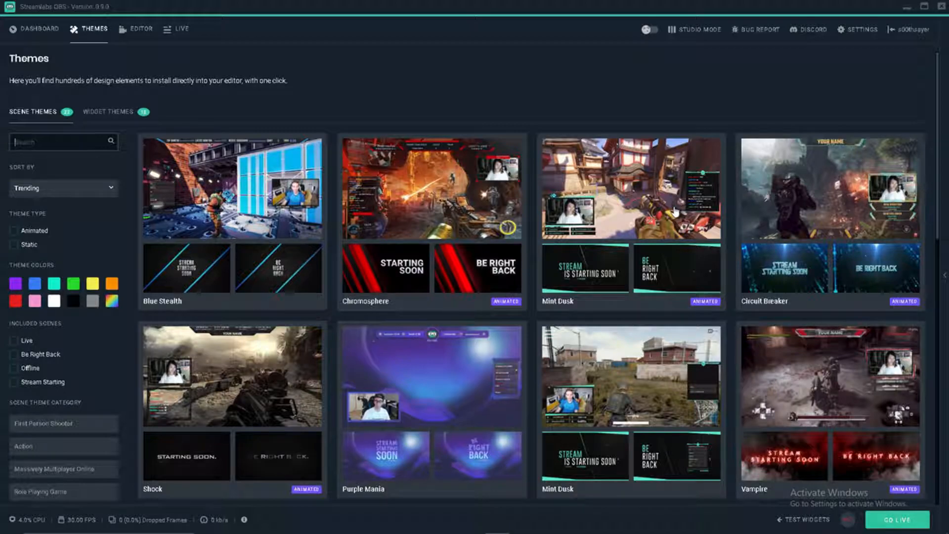
Open the Chromosphere scene theme, review its included screens and install its overlay.
click(460, 185)
scroll(571, 230, down, 2)
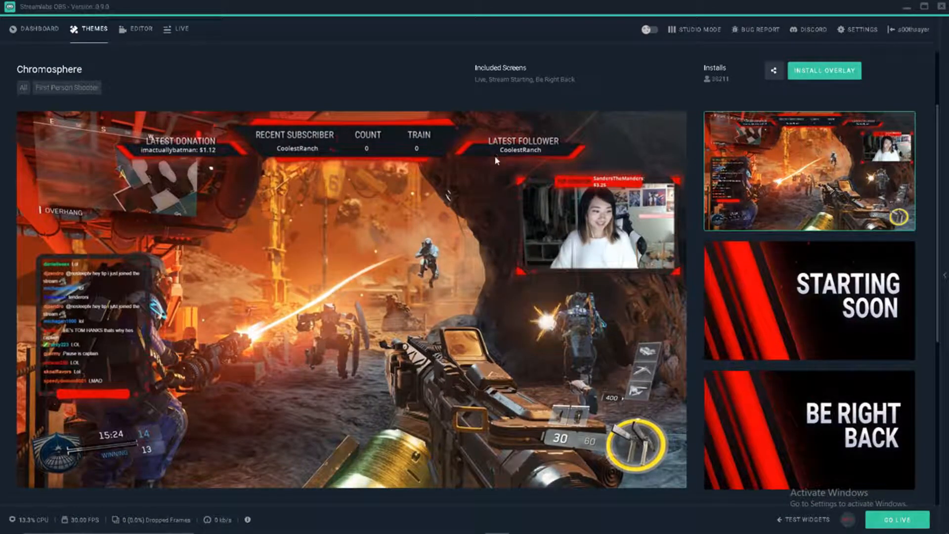
scroll(131, 282, down, 1)
scroll(131, 282, down, 1)
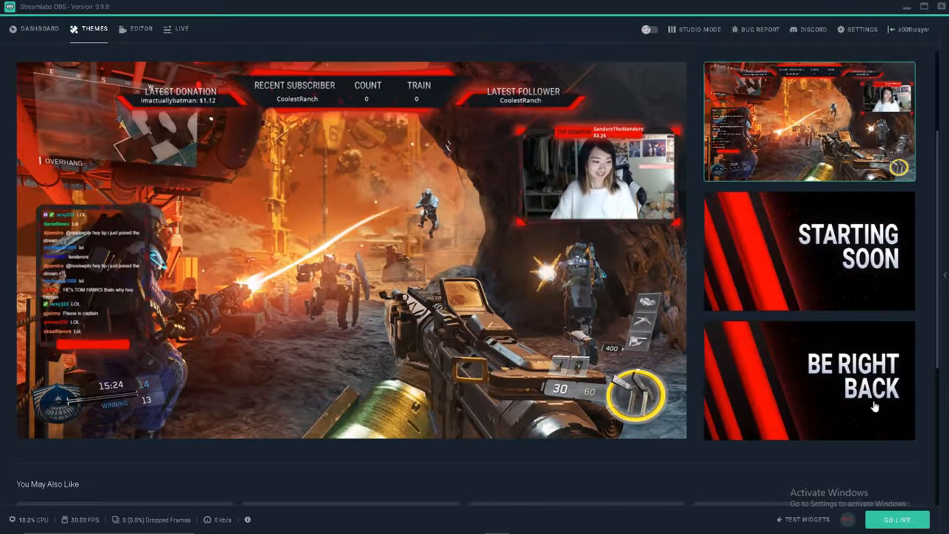
scroll(874, 405, down, 4)
scroll(809, 348, up, 2)
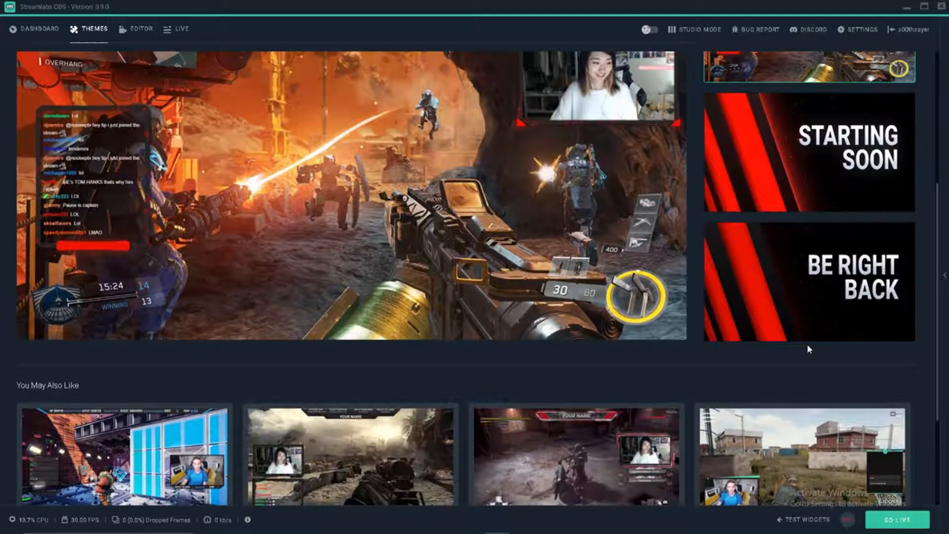
scroll(807, 345, up, 1)
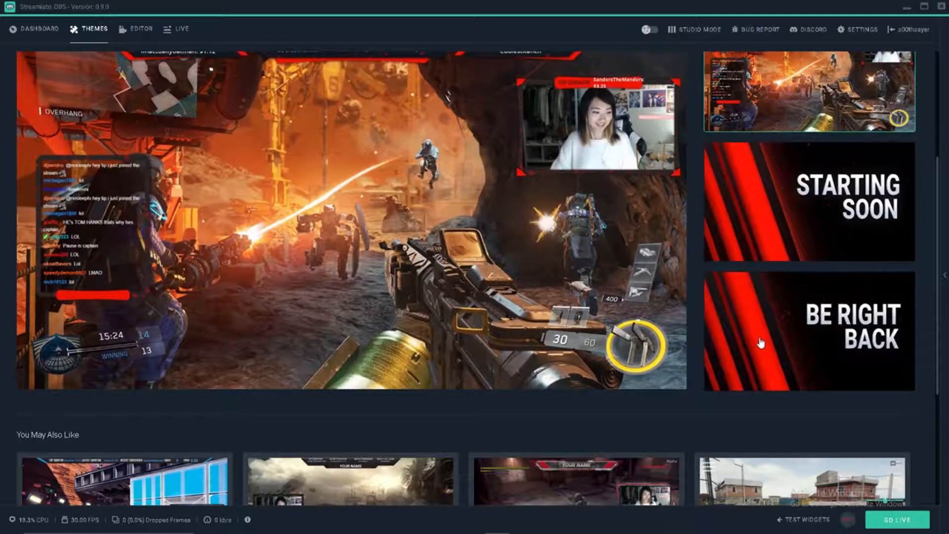
scroll(760, 342, up, 2)
scroll(756, 336, up, 1)
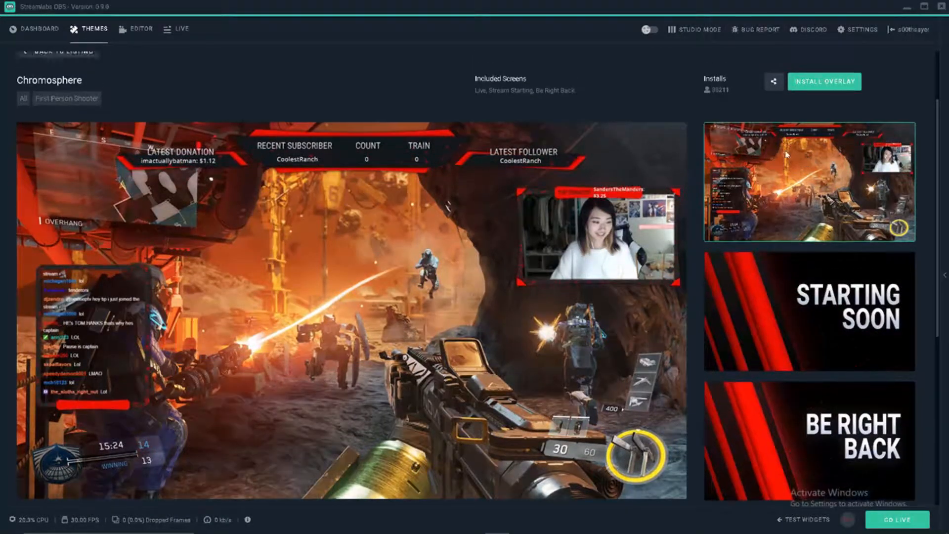
scroll(787, 154, up, 1)
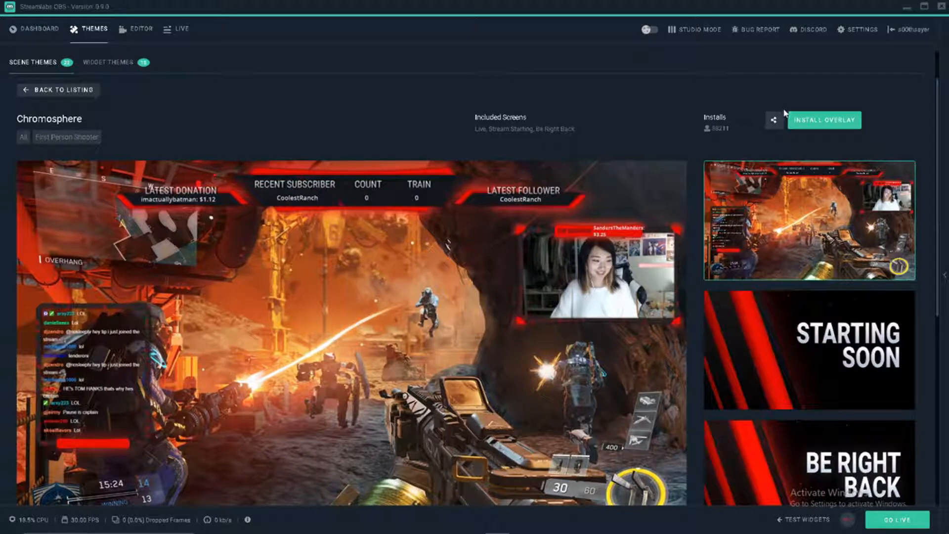
click(834, 128)
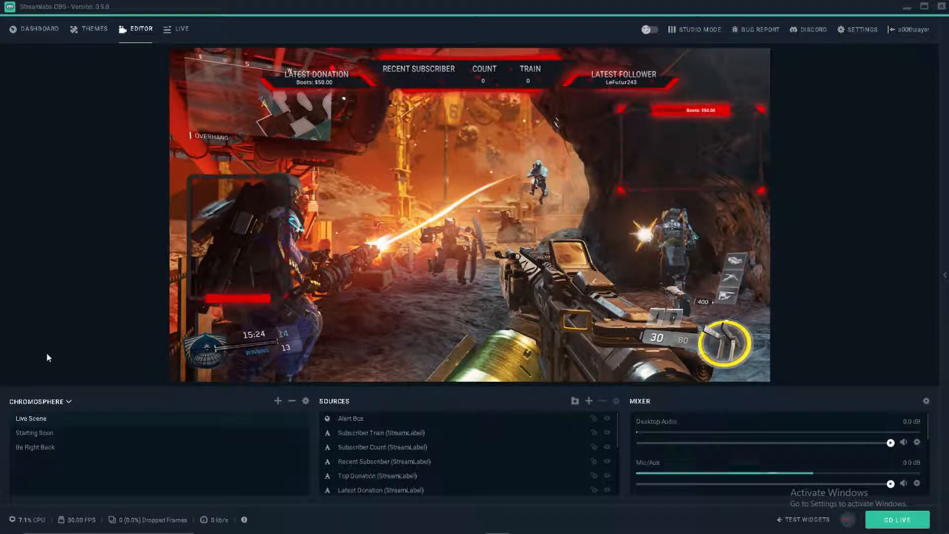
Switch the scene collection to Evergreen and back to Chromosphere.
click(69, 401)
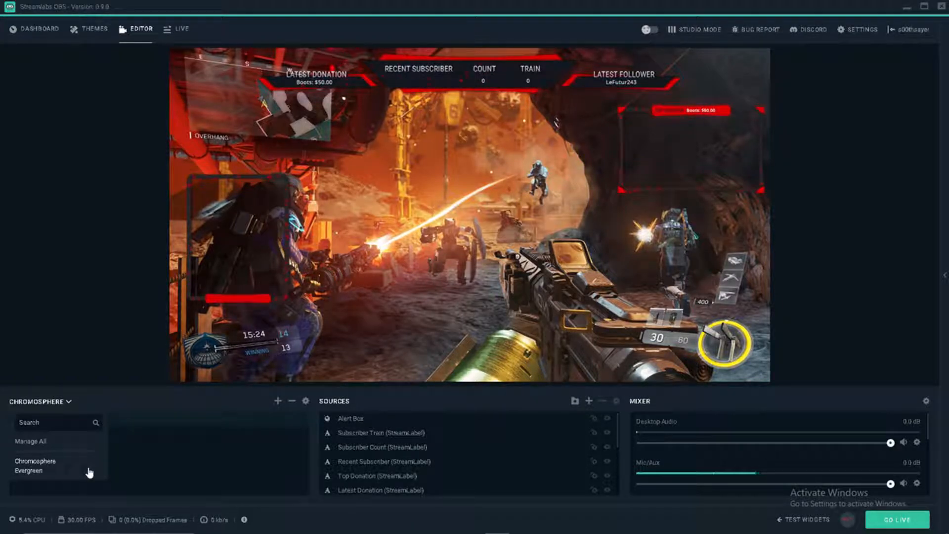
click(30, 471)
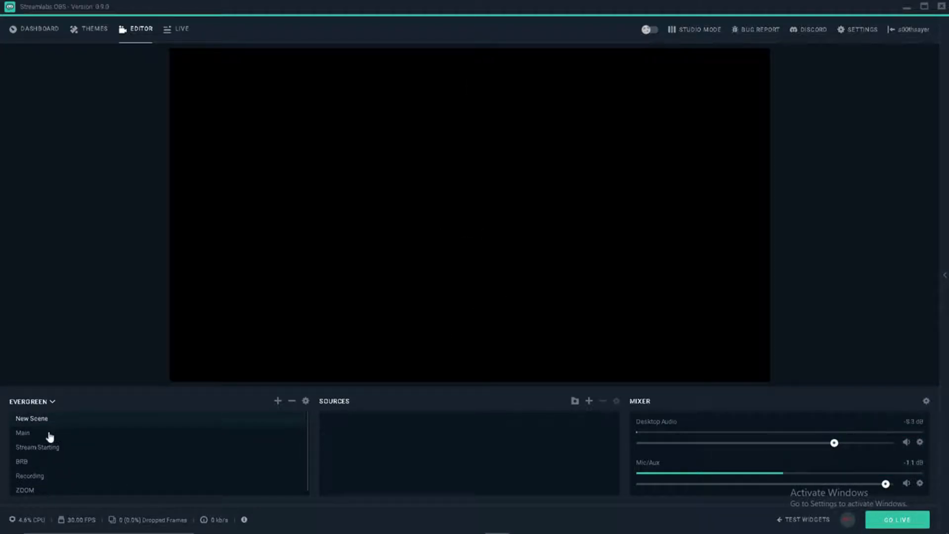
click(52, 402)
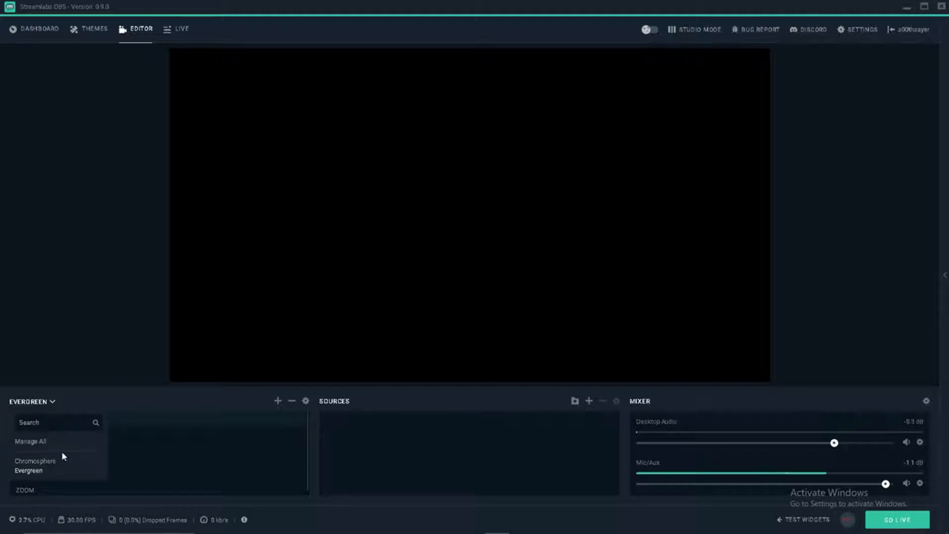
click(36, 460)
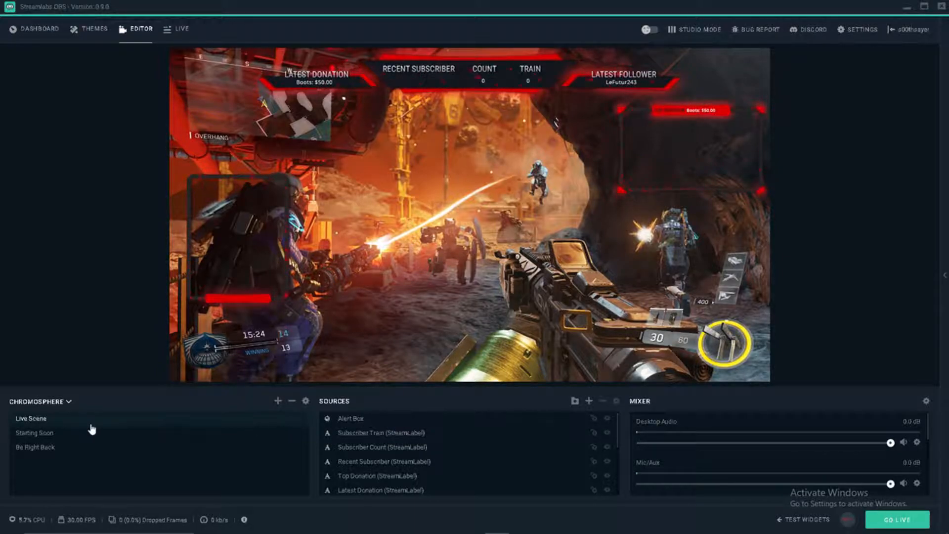
Delete the "Background (delete me)" source from the Live Scene of the Chromosphere collection.
scroll(418, 471, down, 5)
click(360, 484)
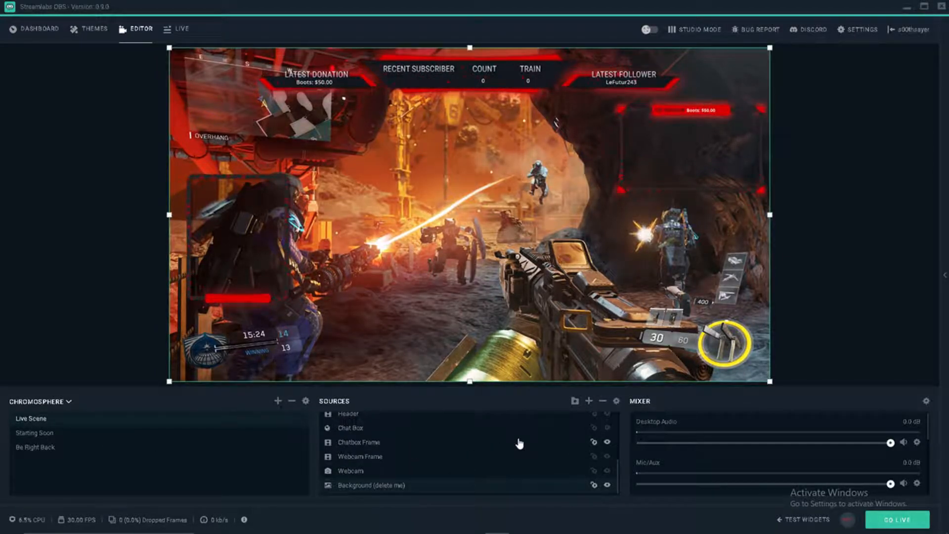
key(Delete)
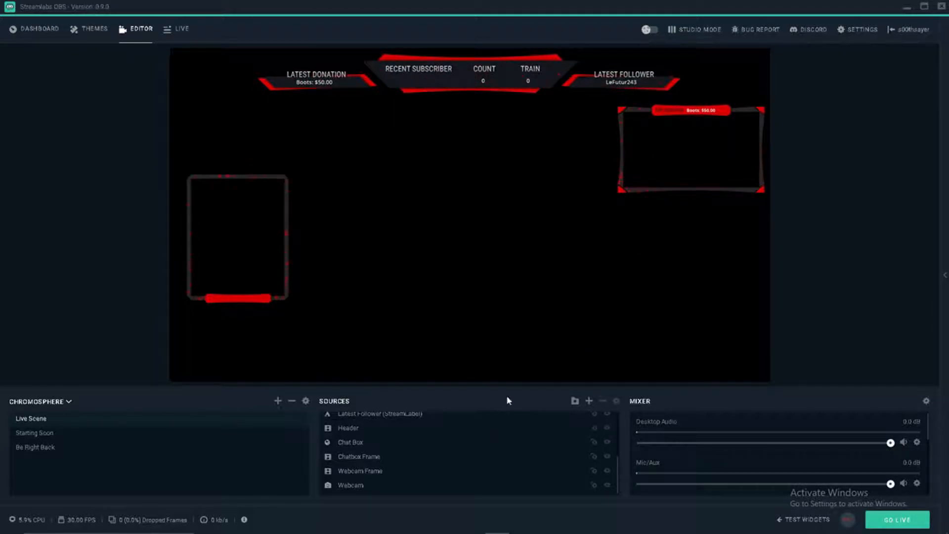
scroll(445, 440, up, 2)
scroll(447, 442, up, 1)
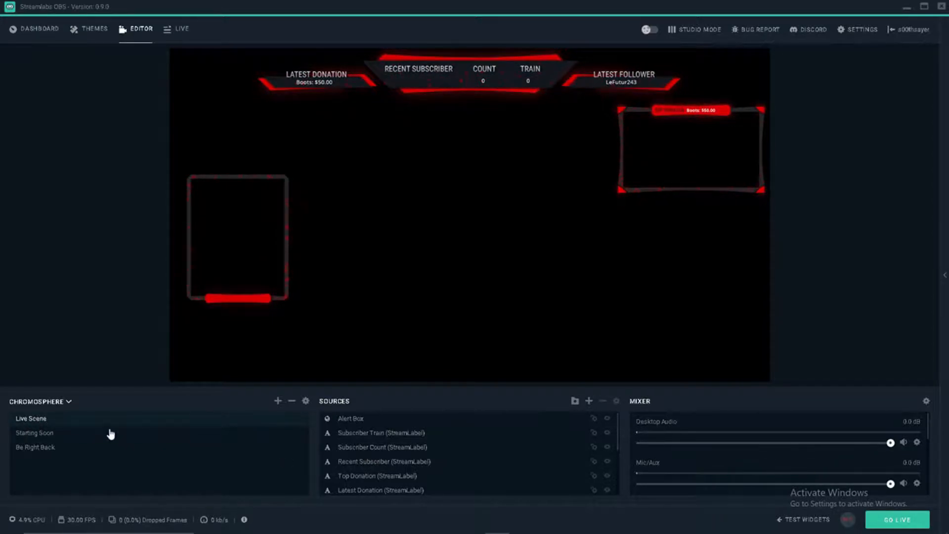
Preview the Starting Soon and Be Right Back scenes, then return to the Live Scene and look through its sources.
click(44, 433)
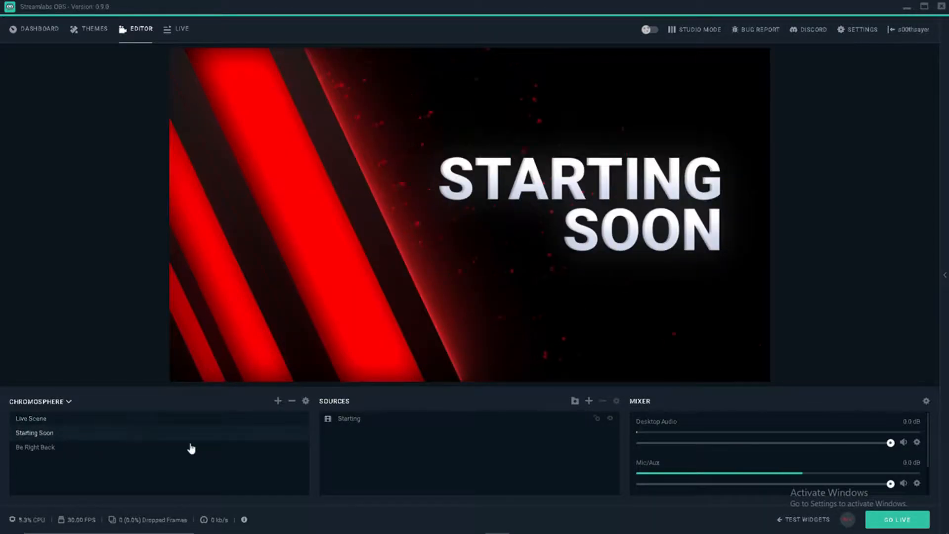
click(57, 448)
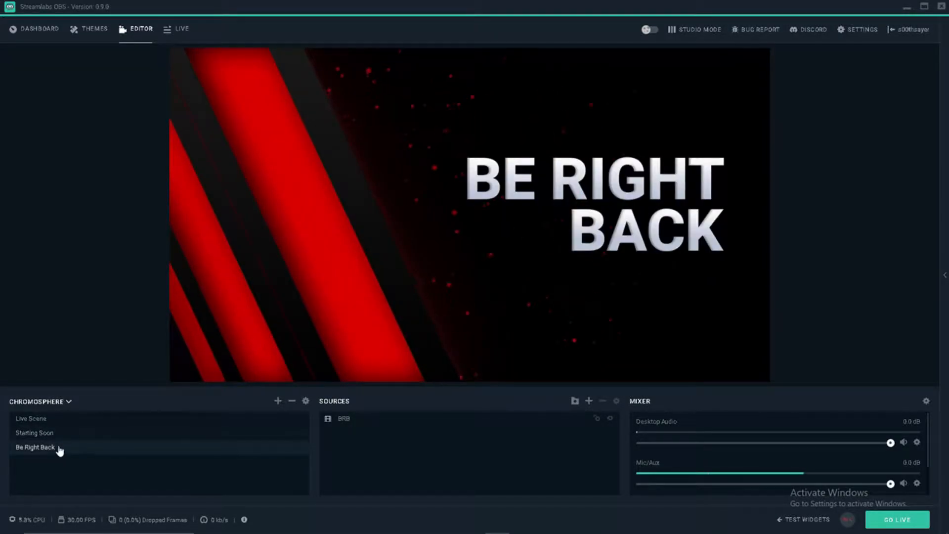
click(85, 421)
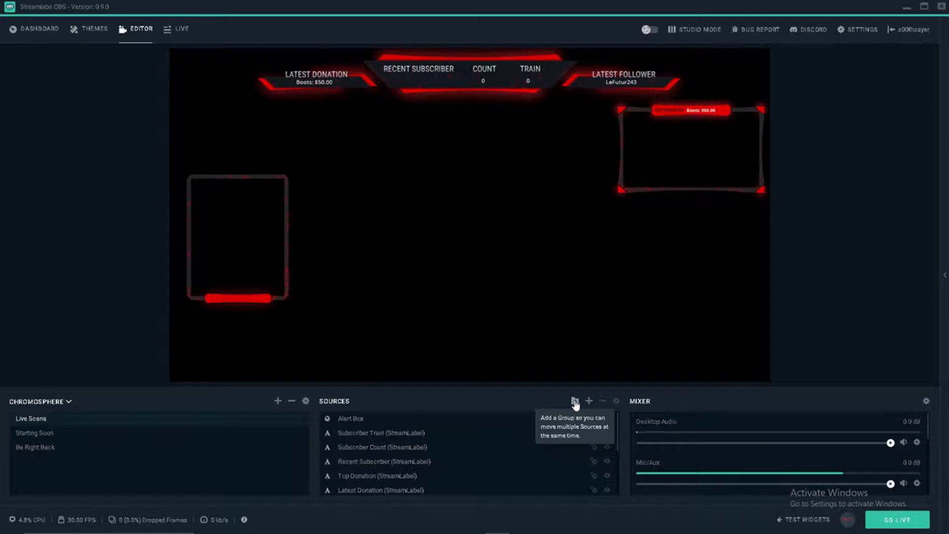
scroll(458, 467, down, 5)
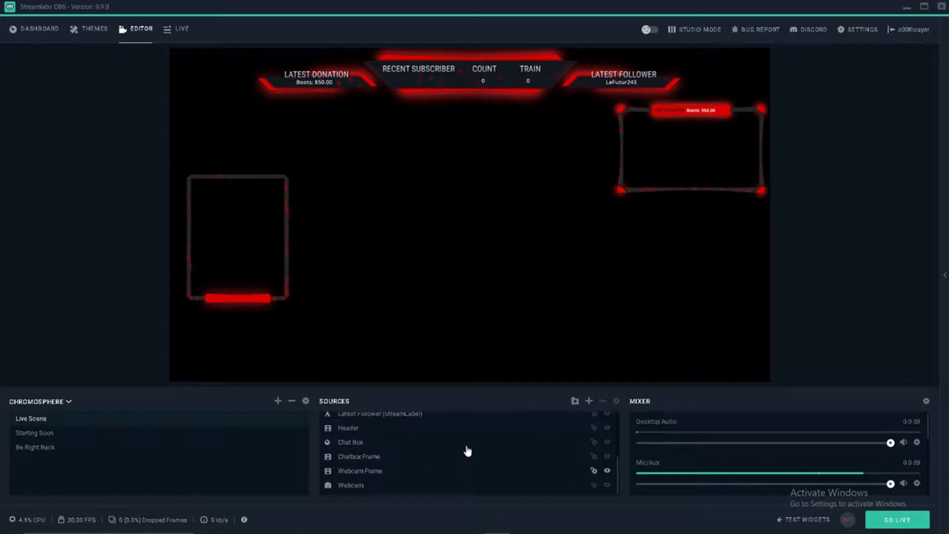
Move the Webcam Frame away from its Top Donation label, and return the frame to its place around the label.
click(383, 469)
drag(667, 190, 657, 221)
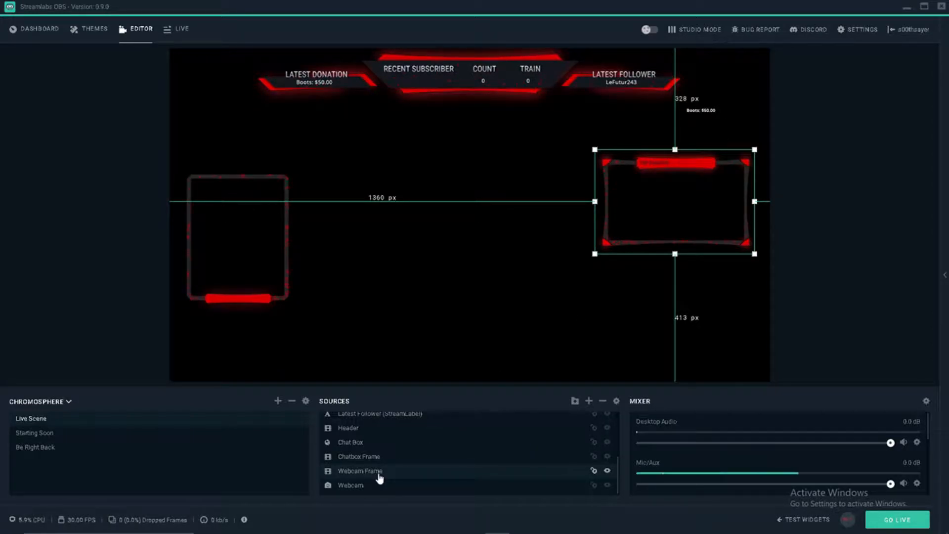
scroll(379, 476, up, 1)
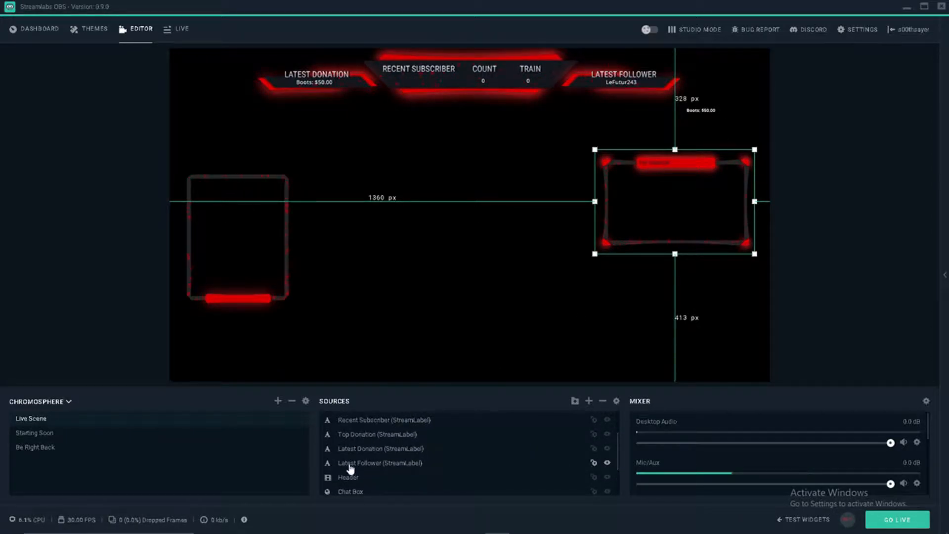
click(608, 466)
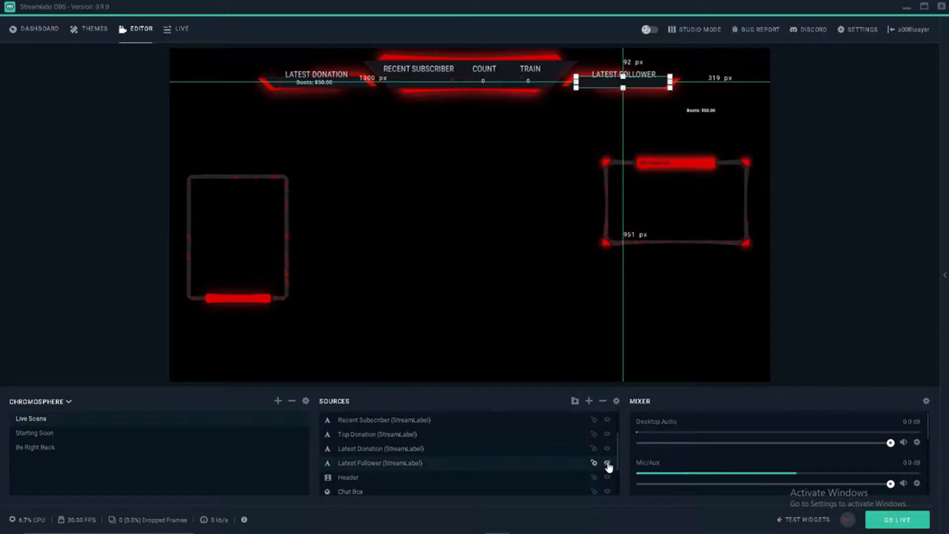
scroll(417, 468, up, 1)
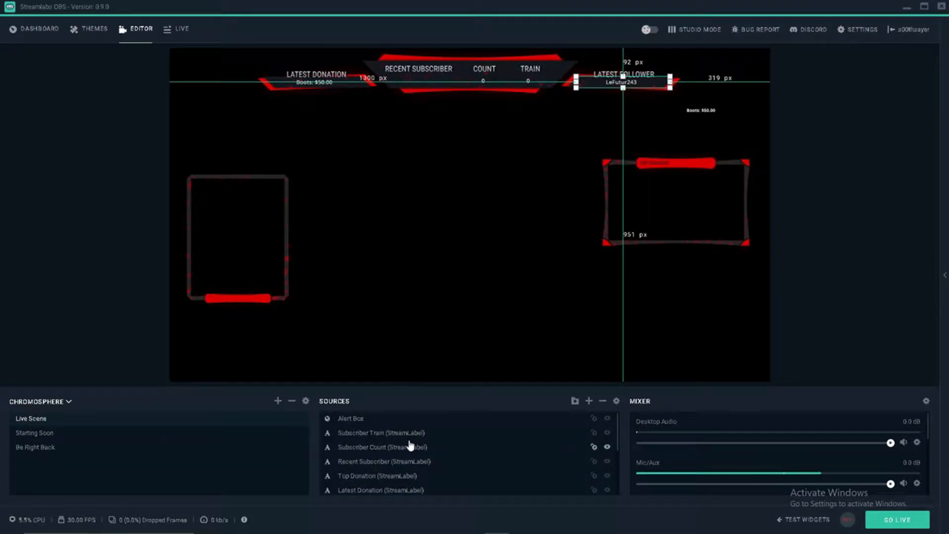
click(407, 473)
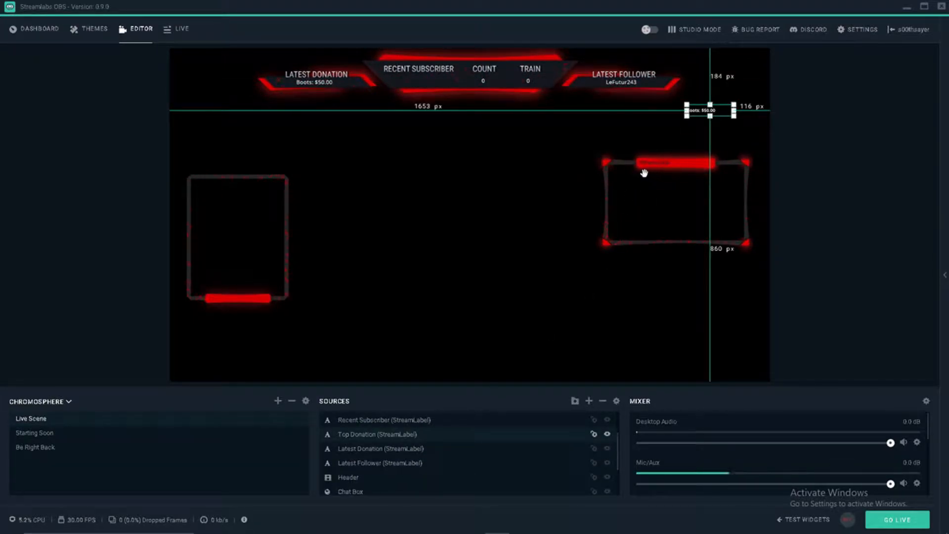
scroll(437, 422, down, 2)
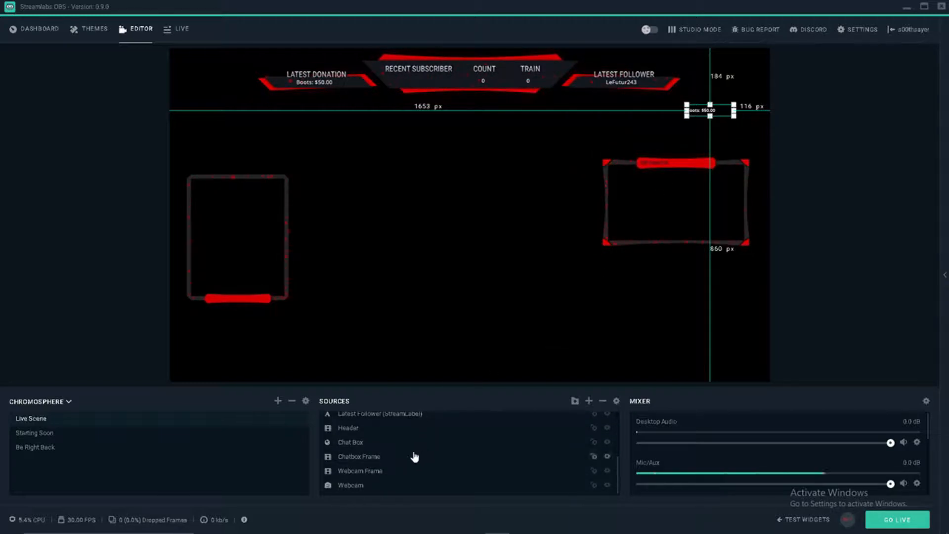
scroll(415, 453, up, 2)
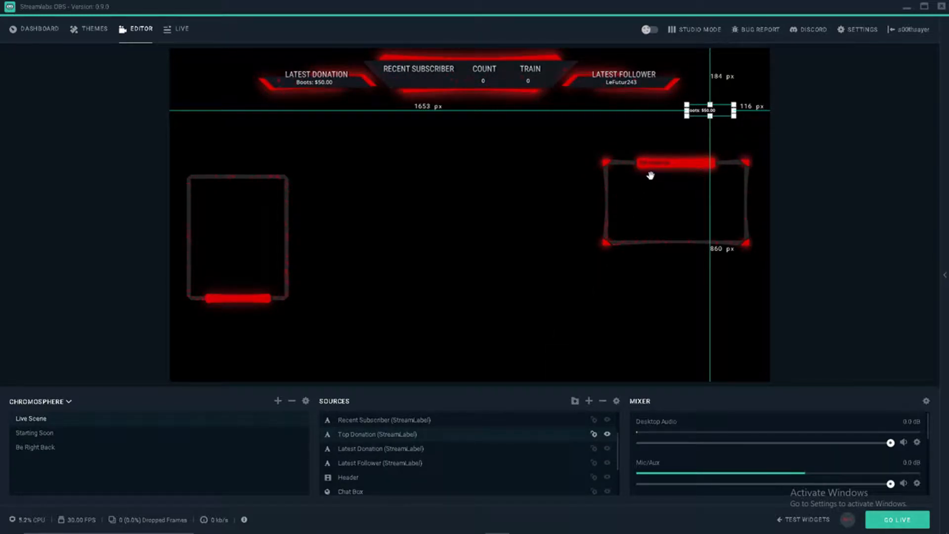
scroll(425, 440, down, 3)
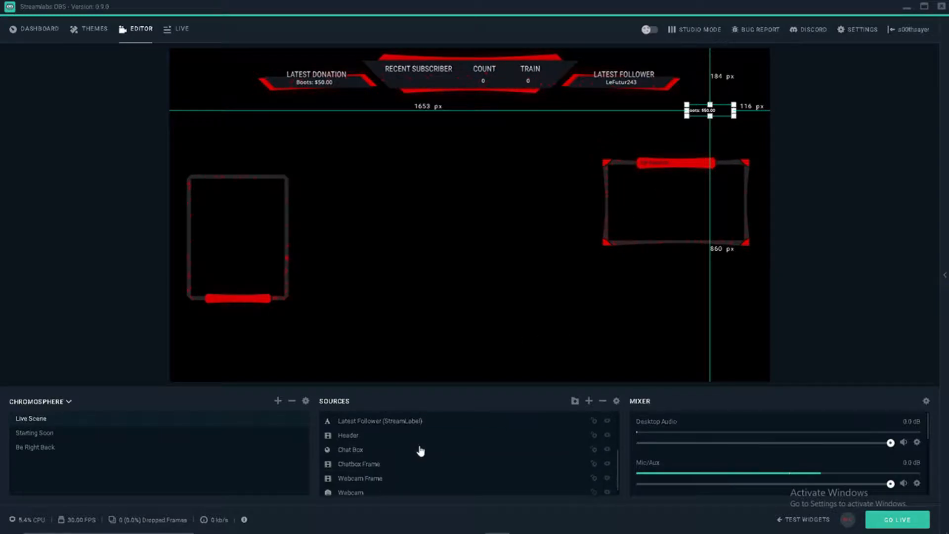
click(377, 472)
drag(671, 251, 686, 198)
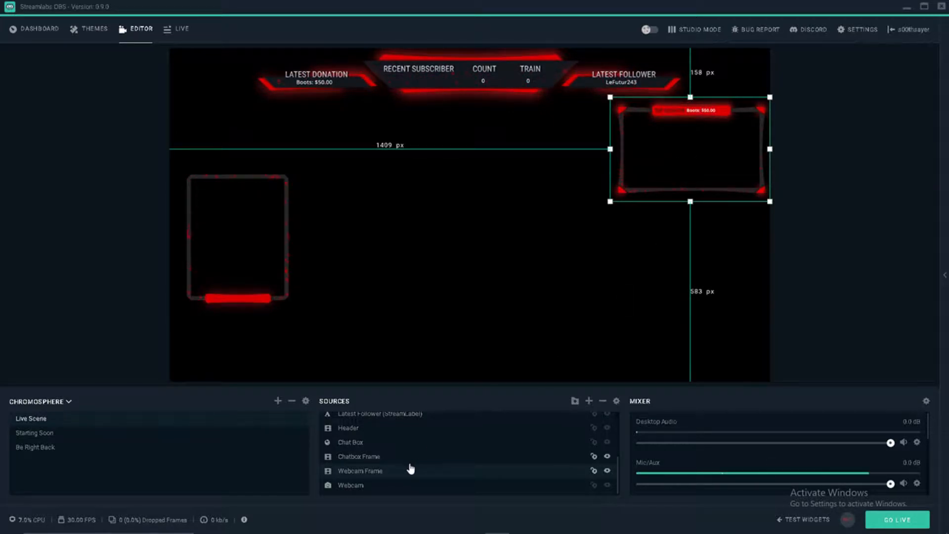
Move the Webcam Frame near the middle of the canvas and align the Top Donation label inside its red header bar.
drag(694, 151, 449, 221)
drag(701, 107, 457, 188)
click(651, 115)
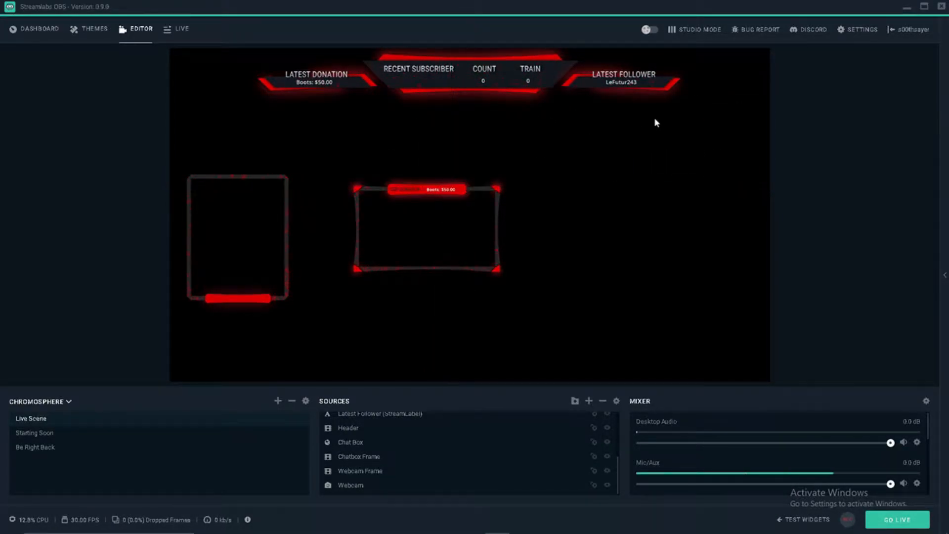
click(445, 192)
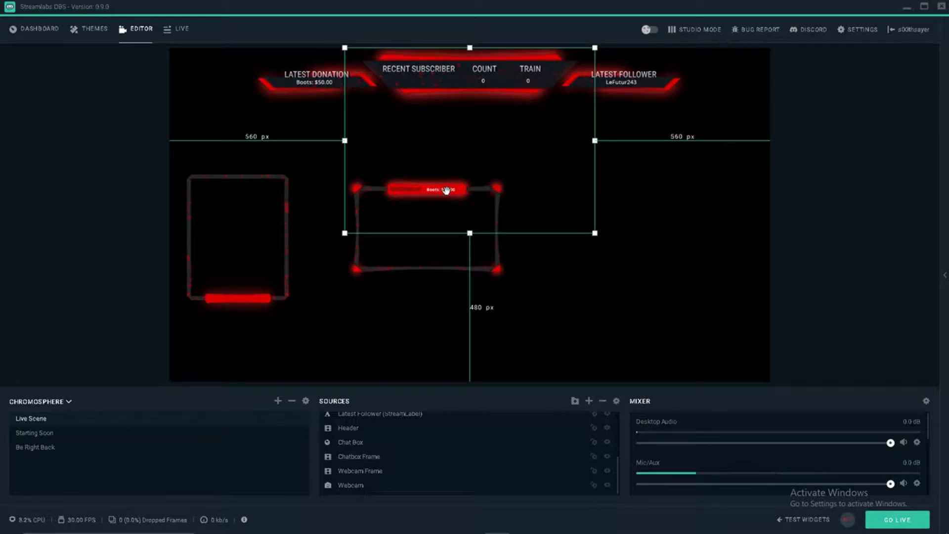
click(609, 280)
scroll(377, 451, up, 3)
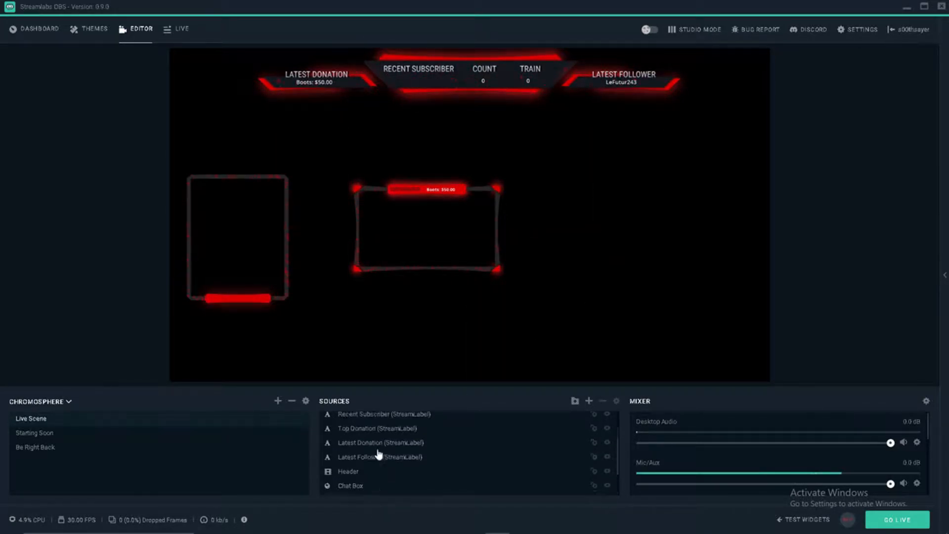
click(393, 438)
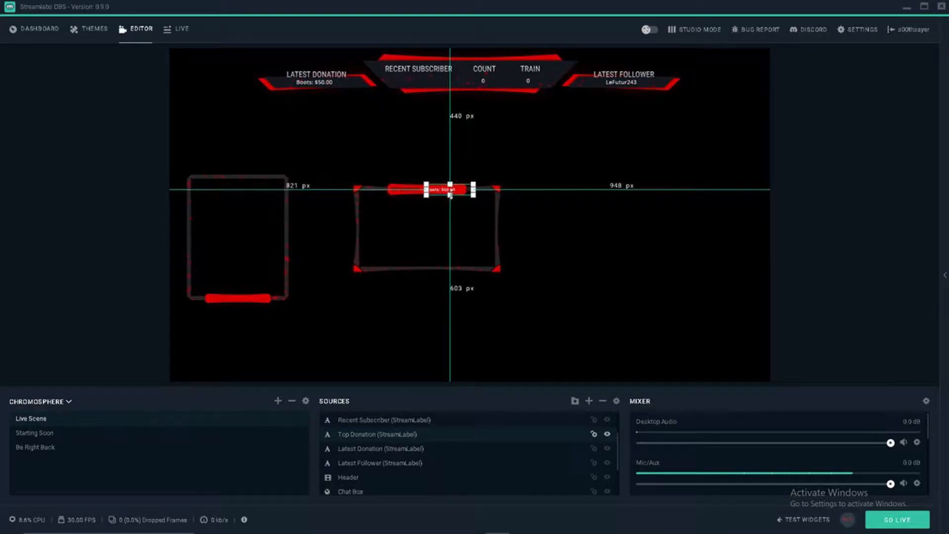
drag(450, 190, 449, 190)
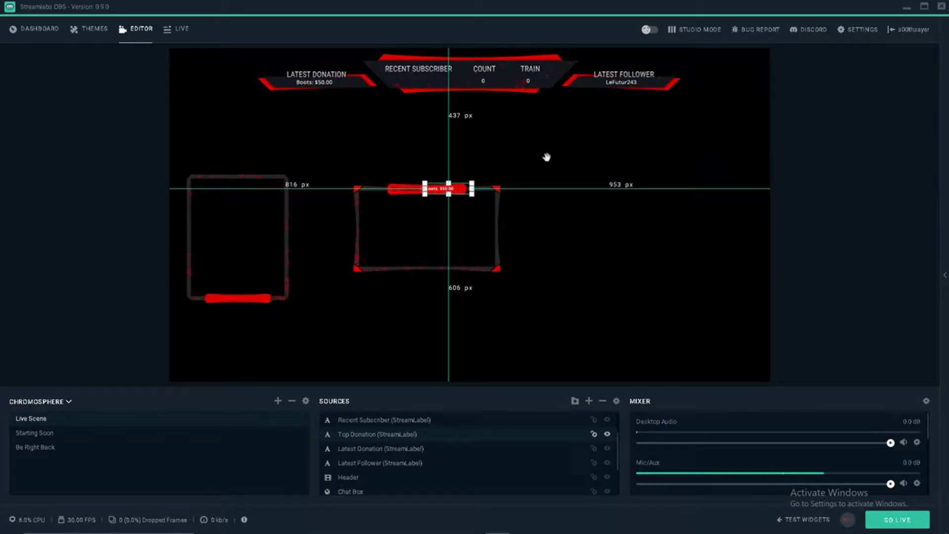
click(586, 185)
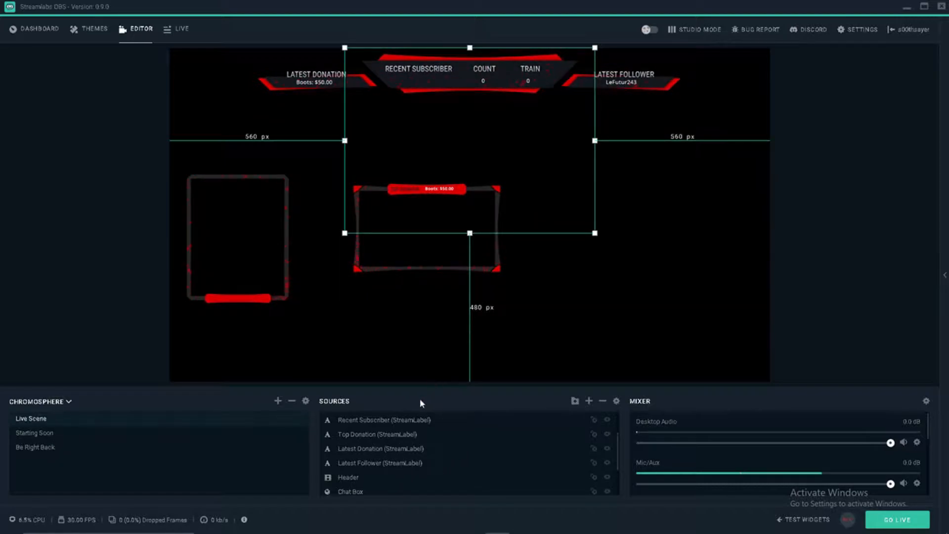
drag(430, 216, 433, 186)
click(436, 328)
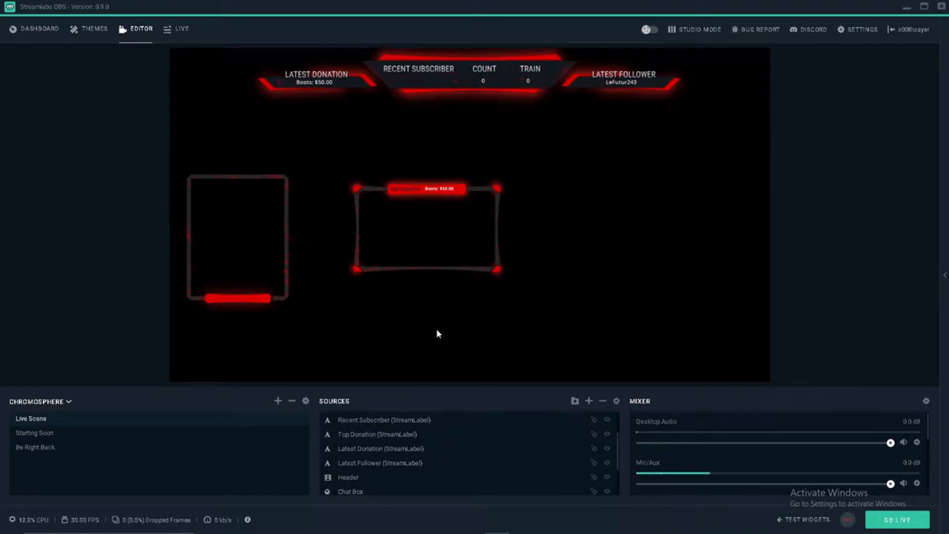
Create a source folder named WEBBIE in the Live Scene.
click(448, 267)
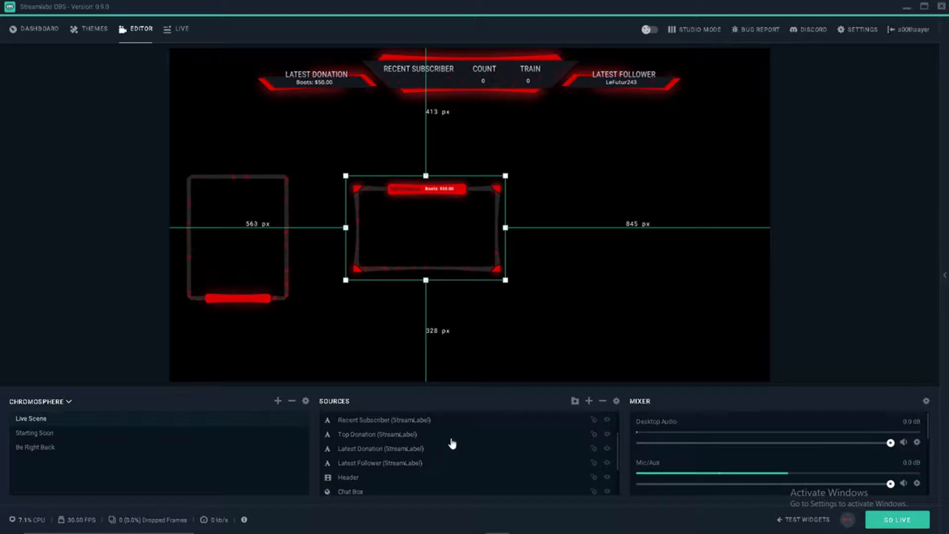
scroll(435, 456, down, 1)
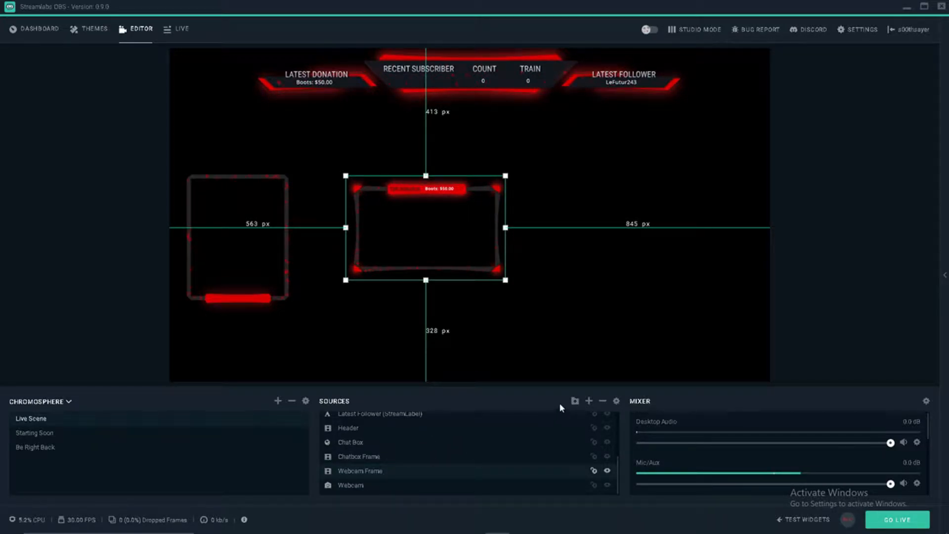
click(575, 402)
double_click(413, 254)
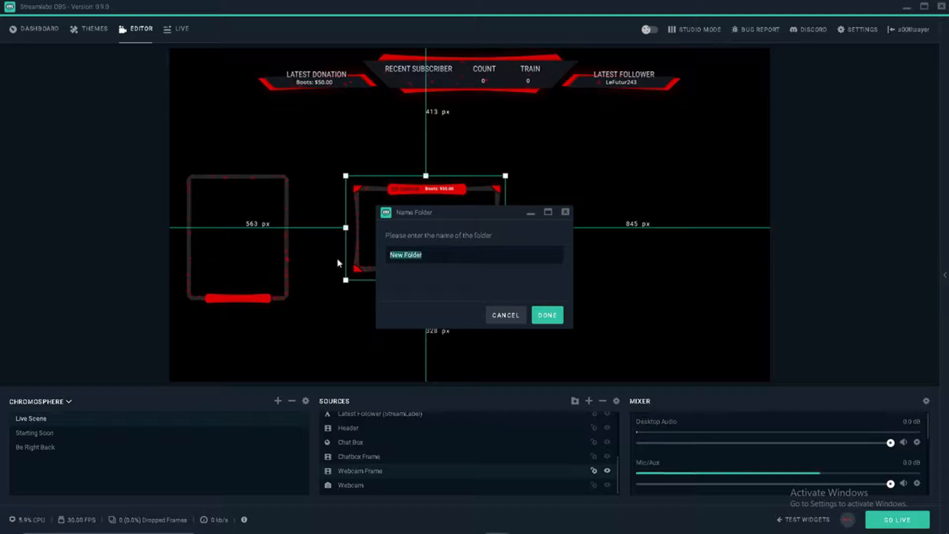
text(WEBBI)
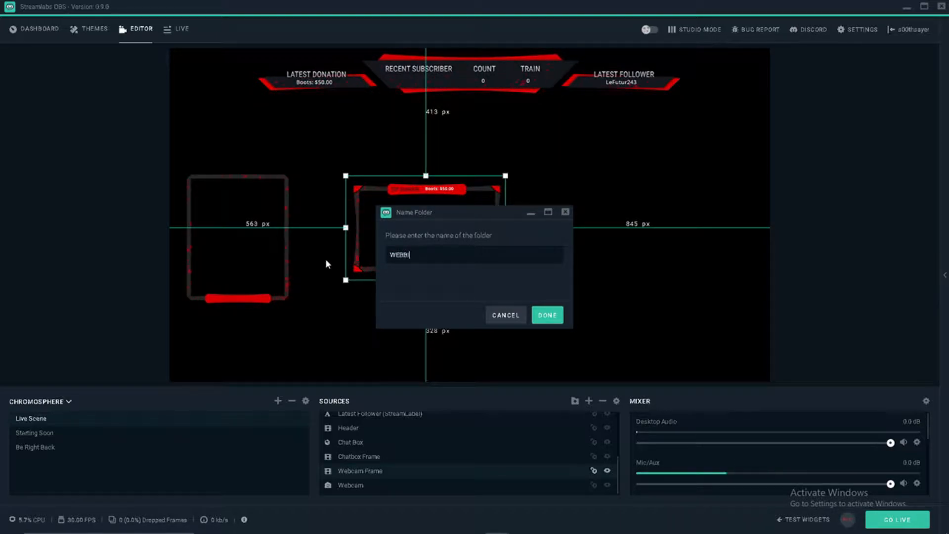
text(E)
key(Return)
Move the WEBBIE folder down the source list beside Webcam, put the Webcam Frame source into it and expand it.
scroll(437, 436, up, 3)
scroll(402, 425, down, 5)
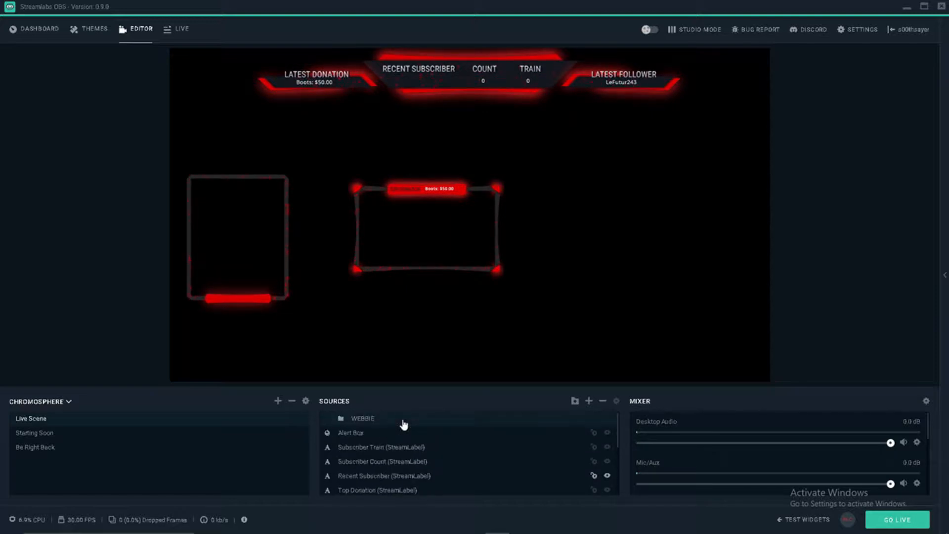
scroll(388, 479, up, 5)
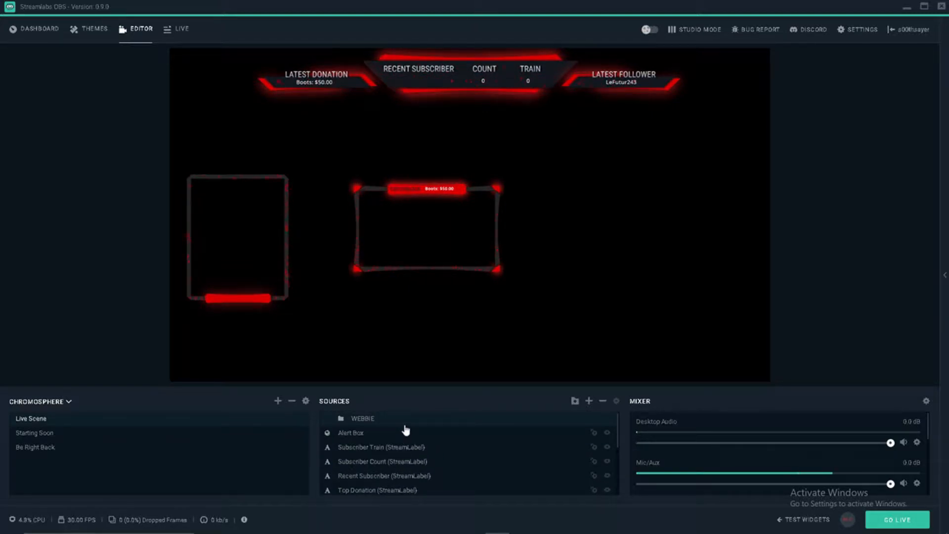
scroll(403, 449, down, 5)
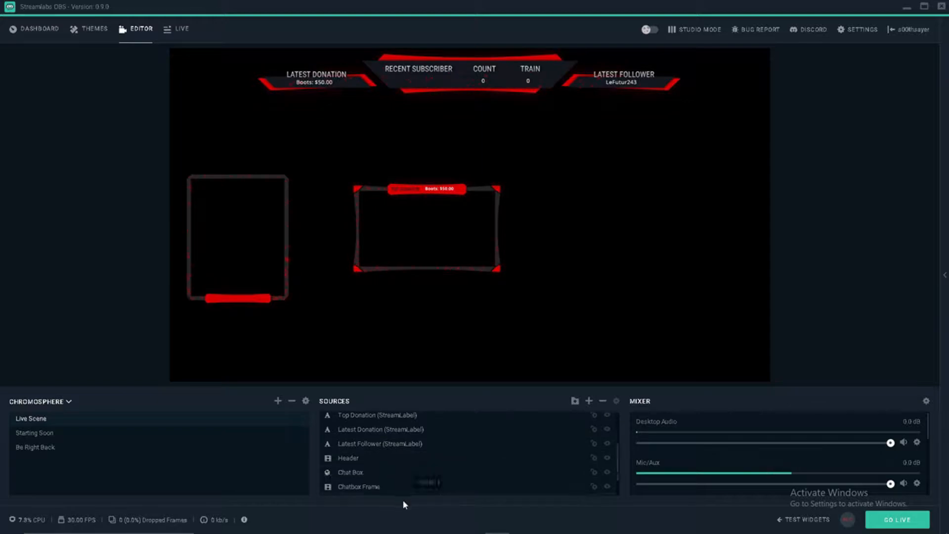
drag(406, 461, 371, 462)
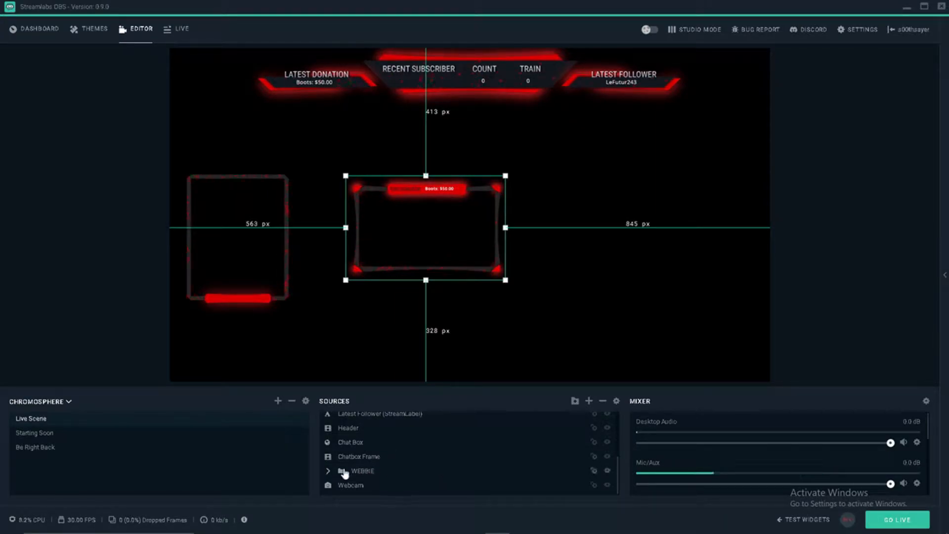
click(327, 471)
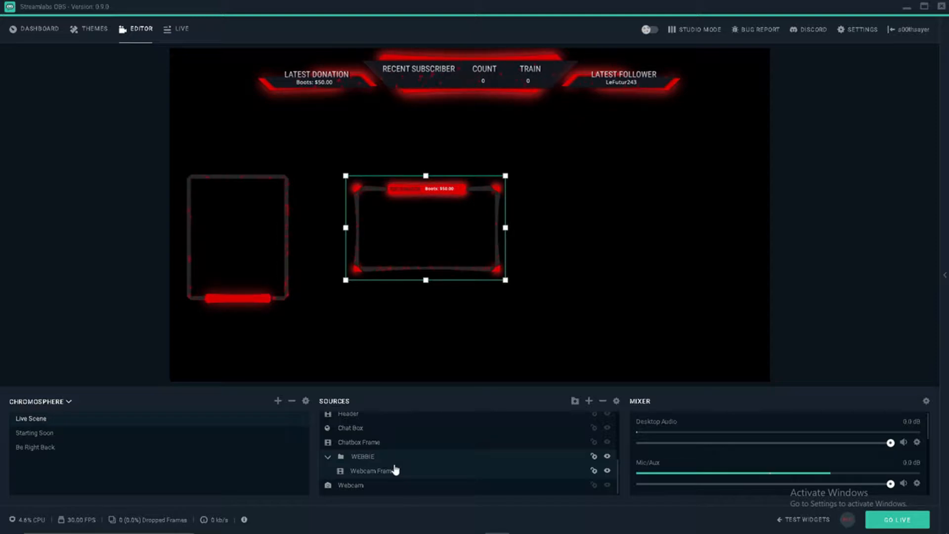
Move the Top Donation (StreamLabel) source into the WEBBIE folder, above the Webcam Frame.
scroll(418, 460, up, 3)
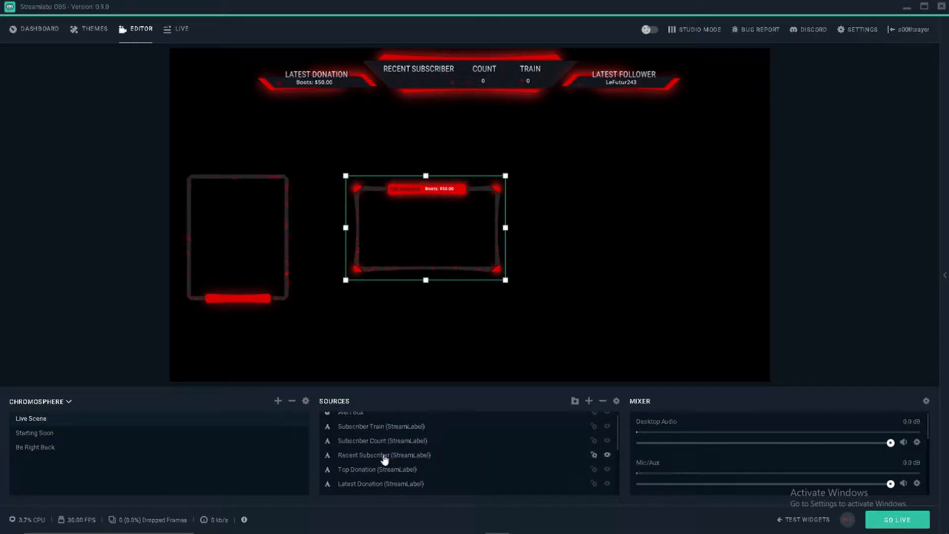
scroll(383, 455, up, 1)
click(392, 474)
scroll(392, 476, down, 1)
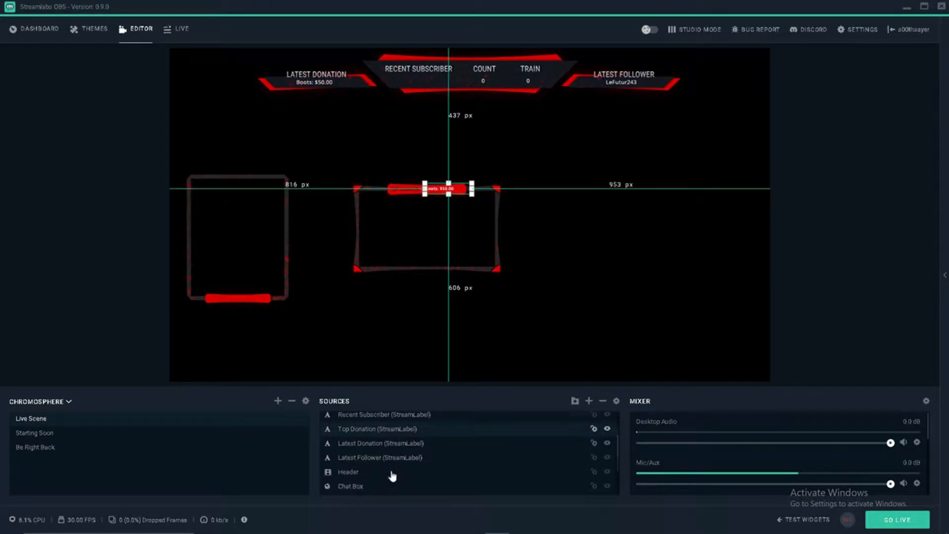
scroll(395, 475, down, 3)
drag(379, 470, 390, 472)
click(408, 343)
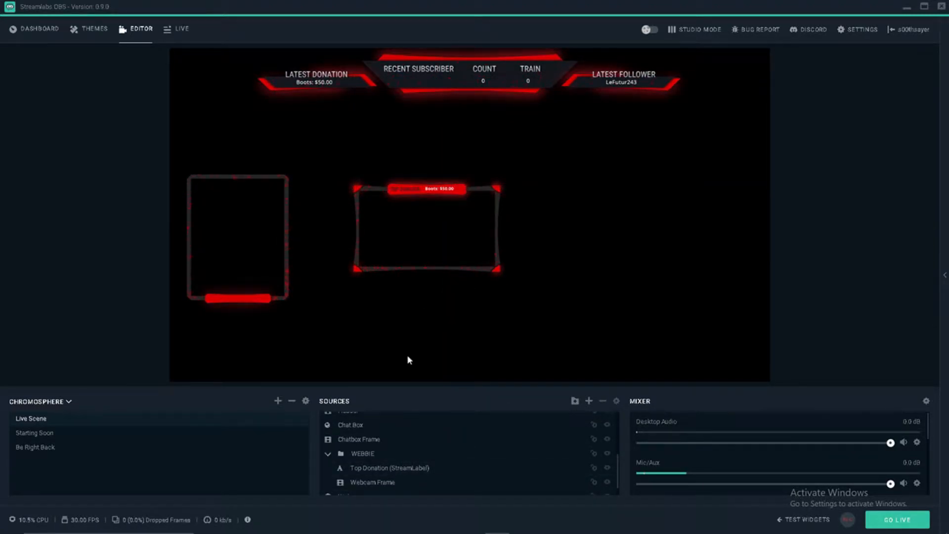
Move the whole WEBBIE group to the canvas's upper-right area, and toggle the folder's visibility off and on.
click(327, 457)
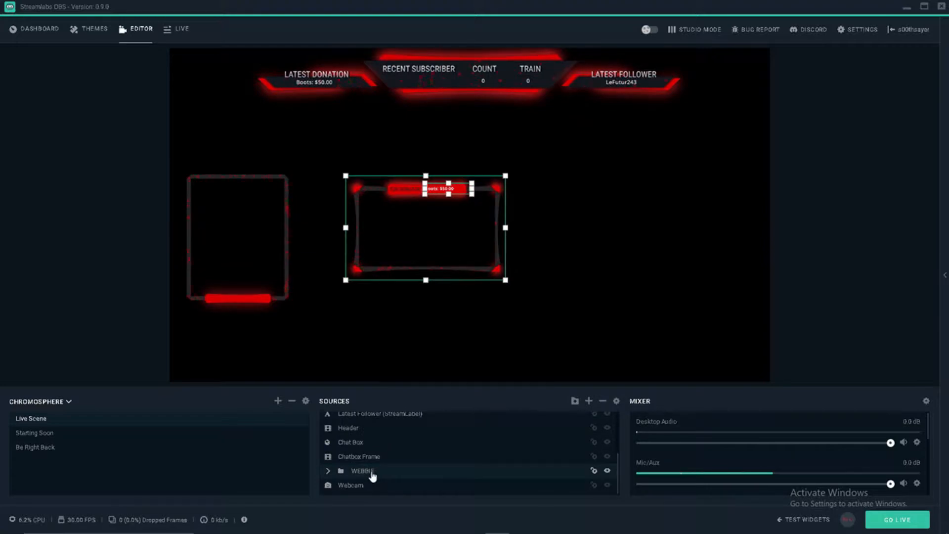
drag(431, 262, 698, 202)
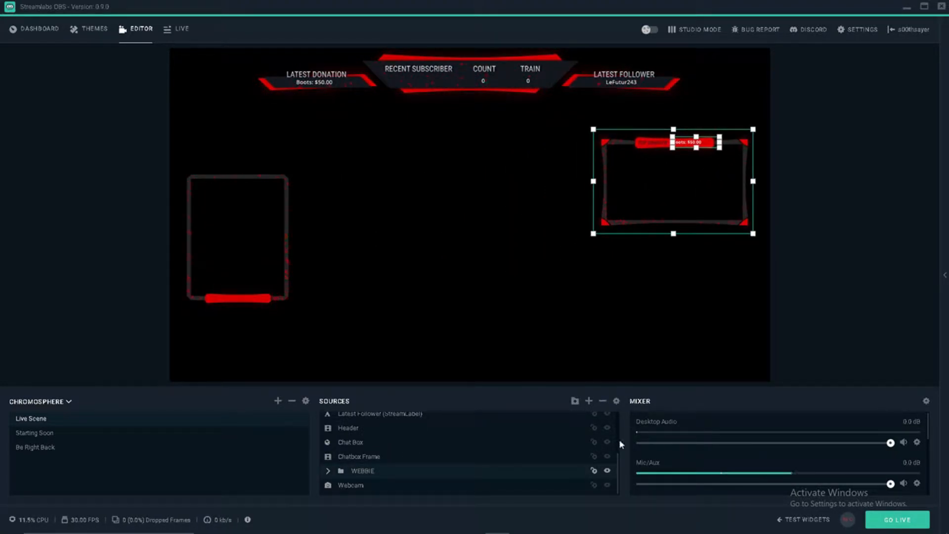
click(607, 470)
click(607, 471)
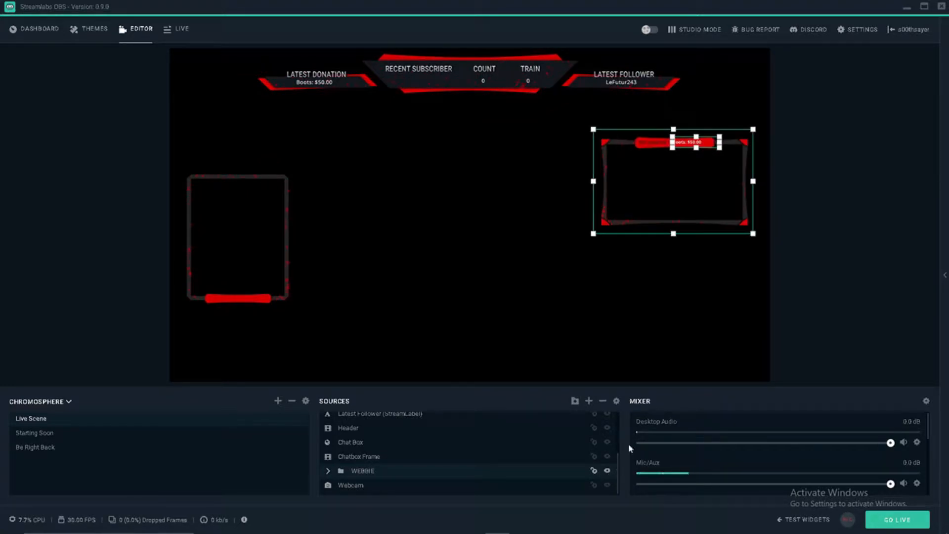
click(612, 316)
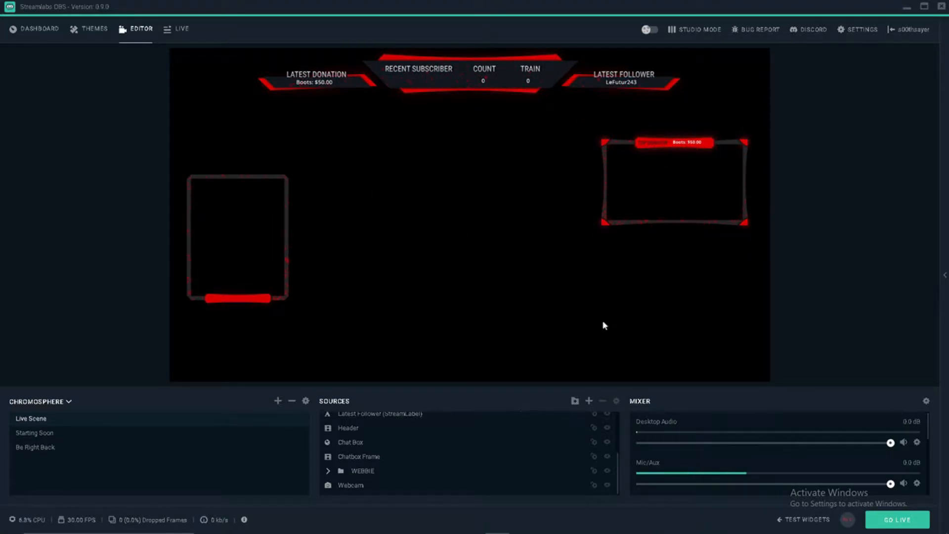
Hide the Latest Donation, Recent Subscriber, Subscriber Count and Latest Follower stream labels individually.
scroll(376, 457, up, 3)
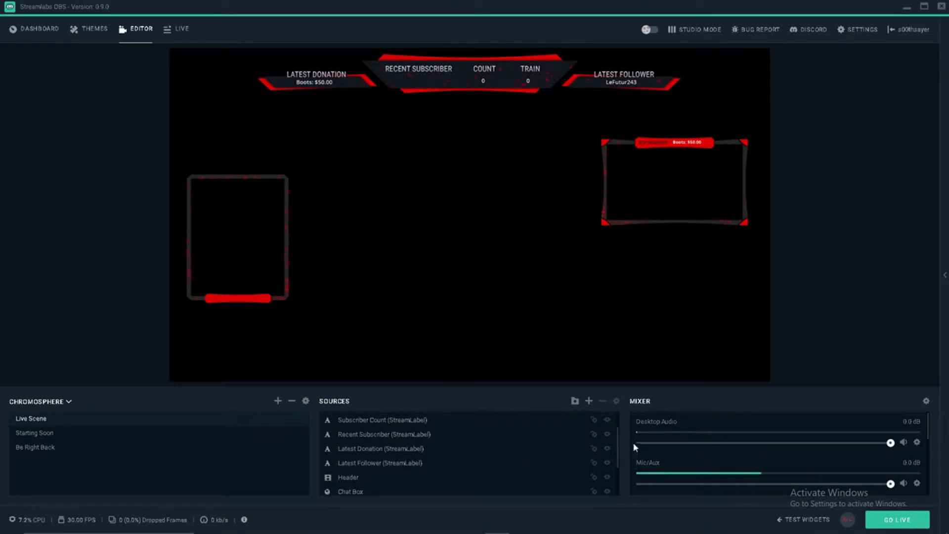
click(611, 447)
click(609, 436)
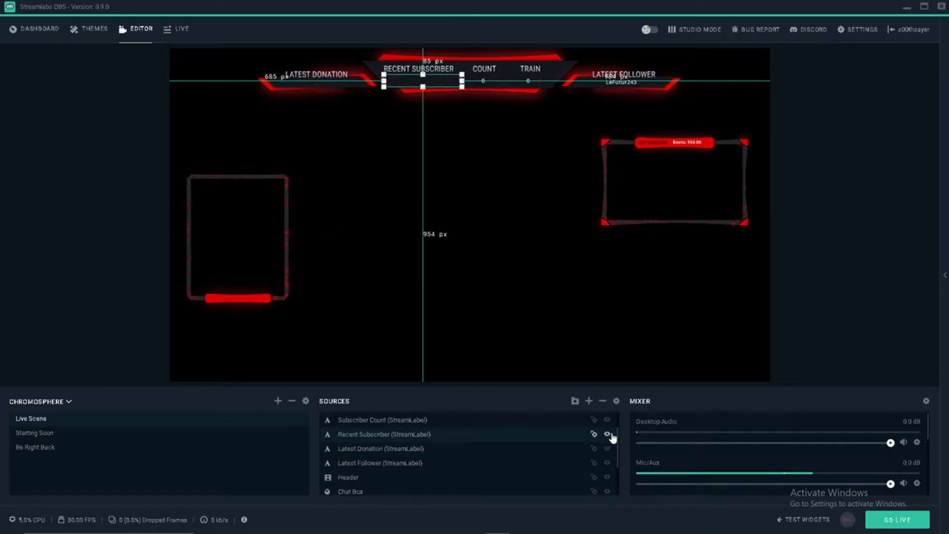
click(608, 421)
click(607, 435)
scroll(610, 456, down, 1)
scroll(608, 446, up, 1)
click(608, 465)
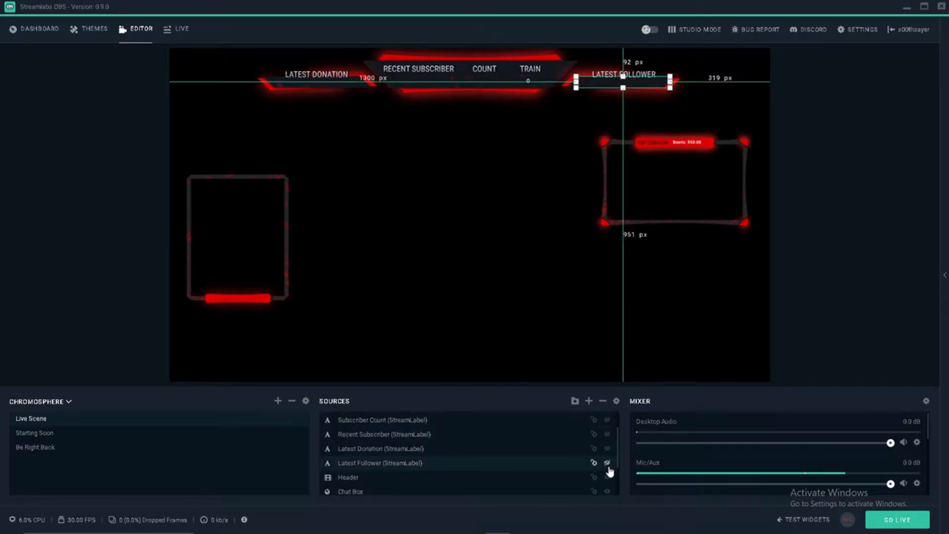
Hide the Header source, look through the source list for what is still visible, and clear the canvas selection.
click(608, 477)
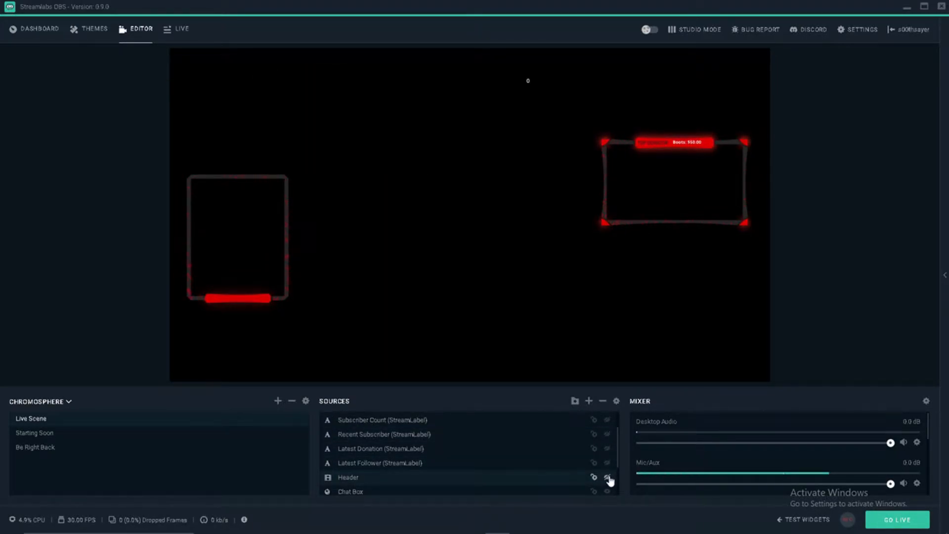
click(530, 83)
scroll(609, 452, down, 1)
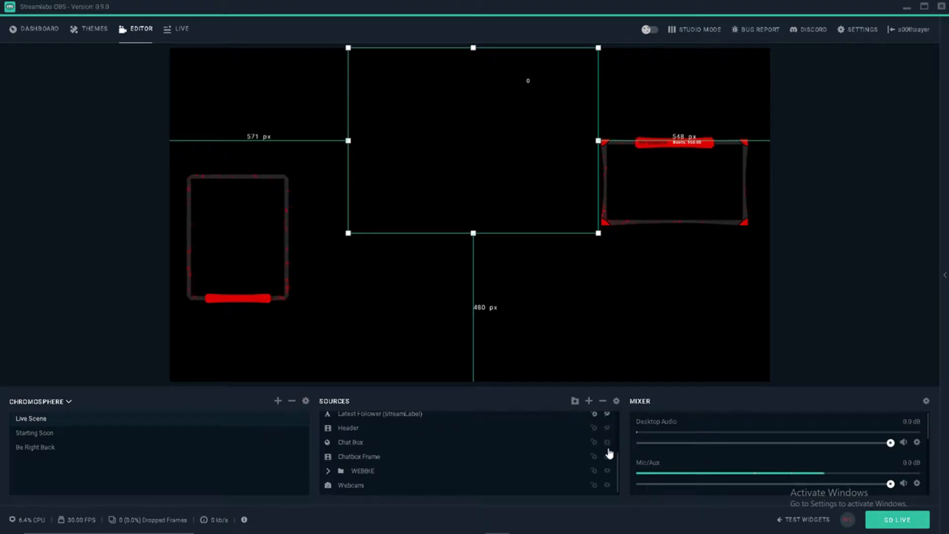
scroll(611, 454, up, 2)
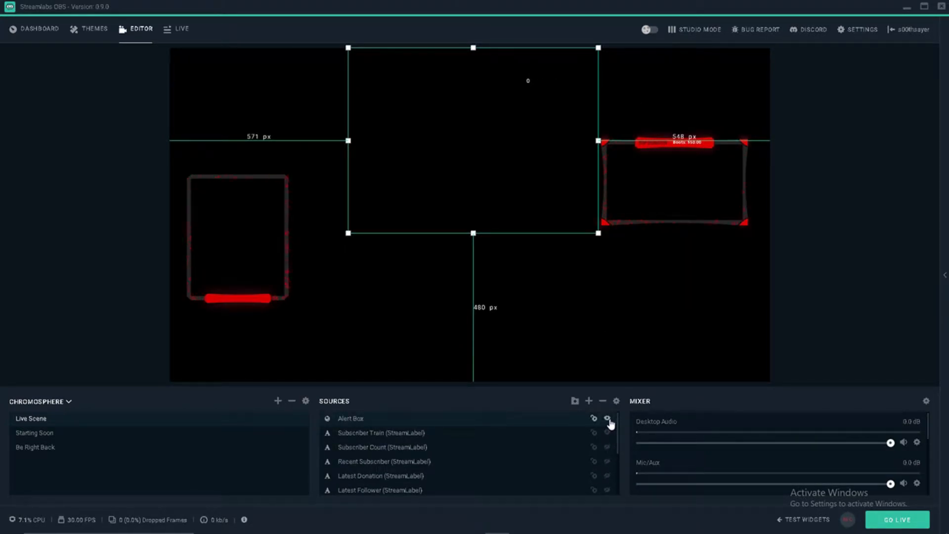
click(651, 300)
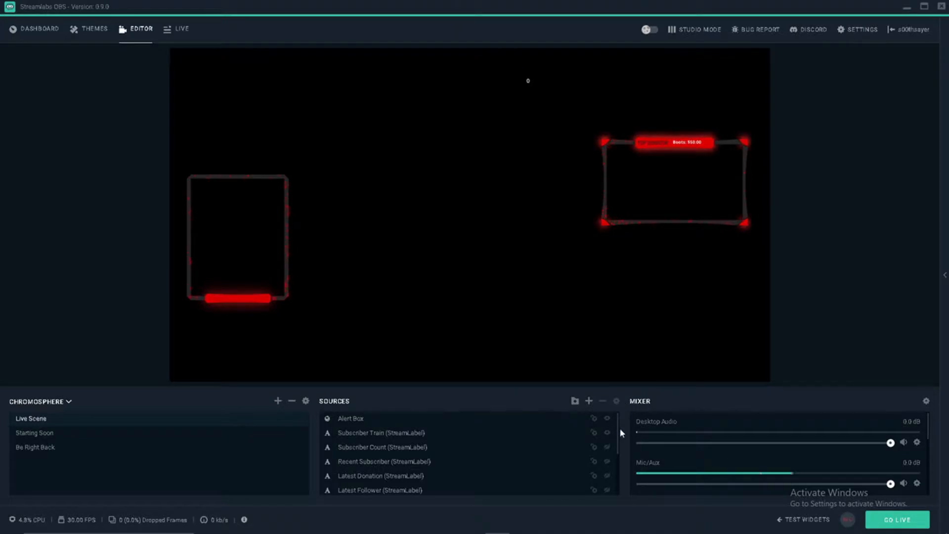
Show the Subscriber Train, Subscriber Count, Recent Subscriber, Latest Donation and Latest Follower labels and the Header source again.
click(608, 420)
click(608, 434)
click(607, 419)
click(608, 434)
click(608, 447)
click(607, 461)
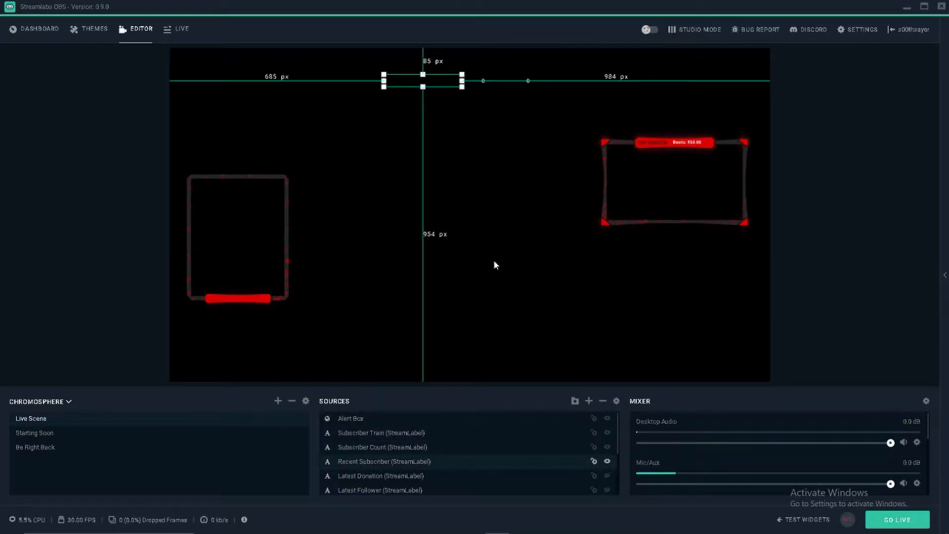
click(607, 476)
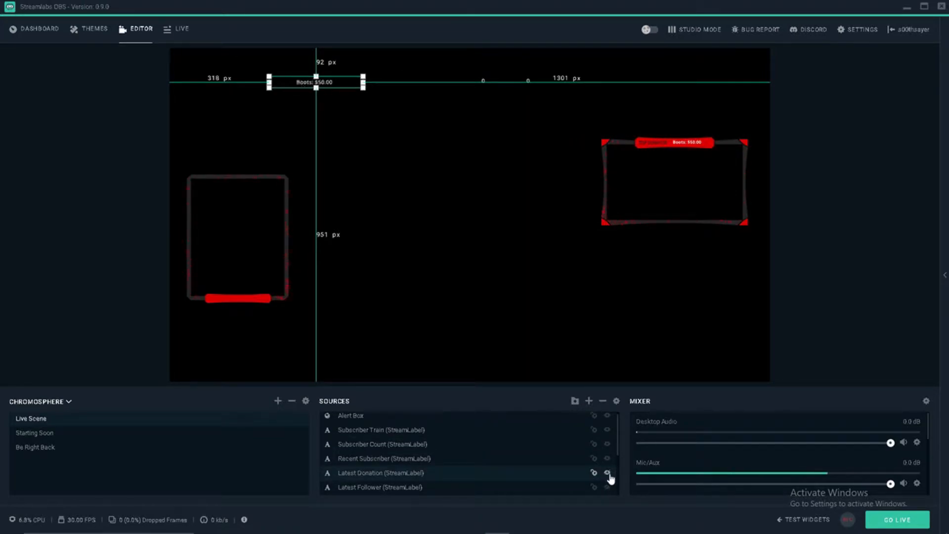
click(607, 486)
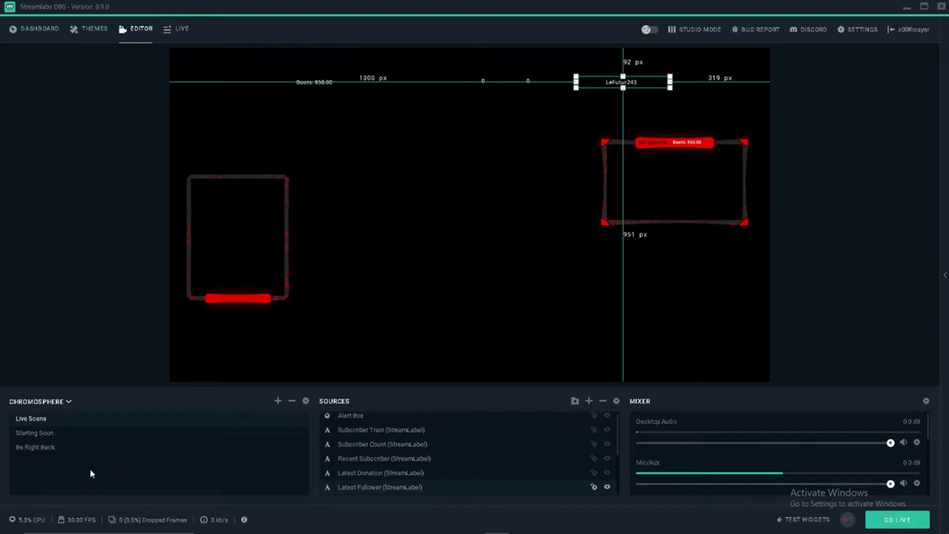
scroll(519, 439, down, 2)
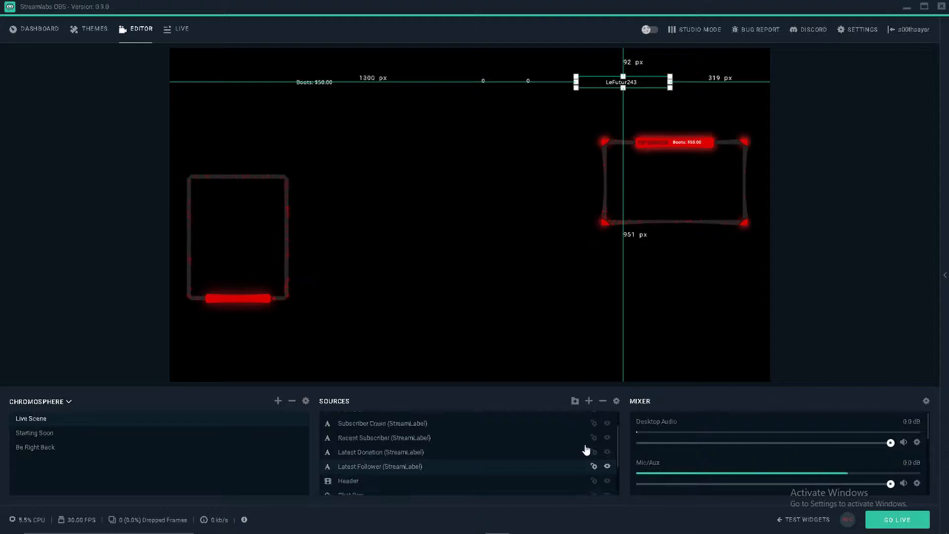
click(607, 451)
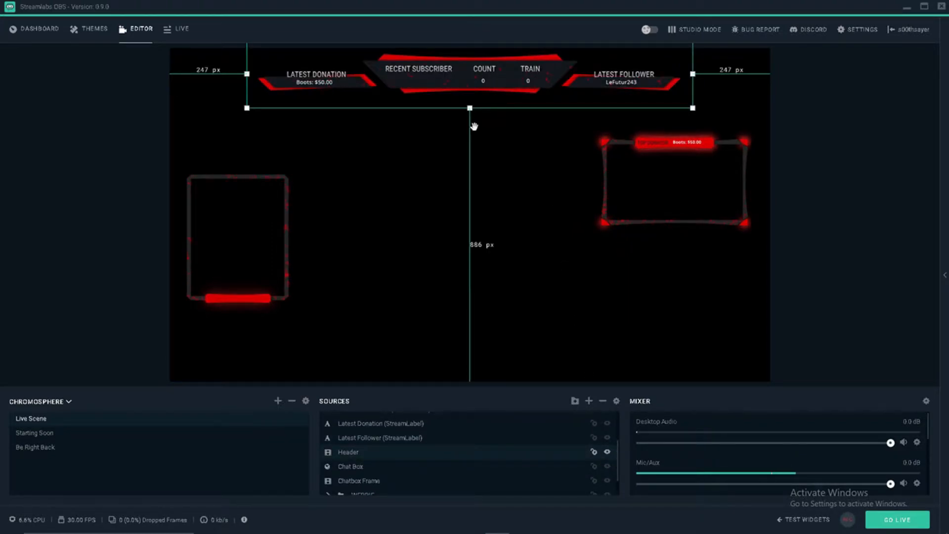
Select the Header graphic on the canvas and create a source folder named Header.
click(536, 144)
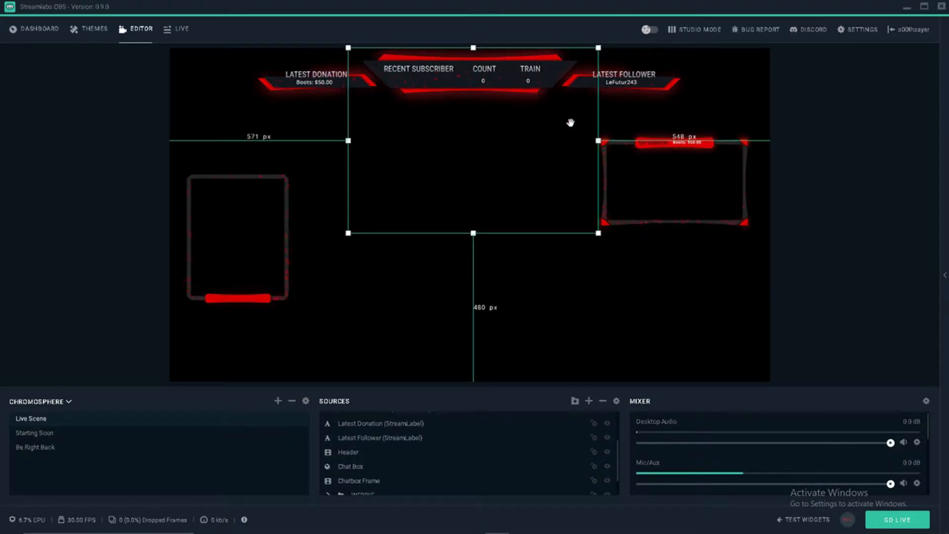
drag(266, 93, 267, 94)
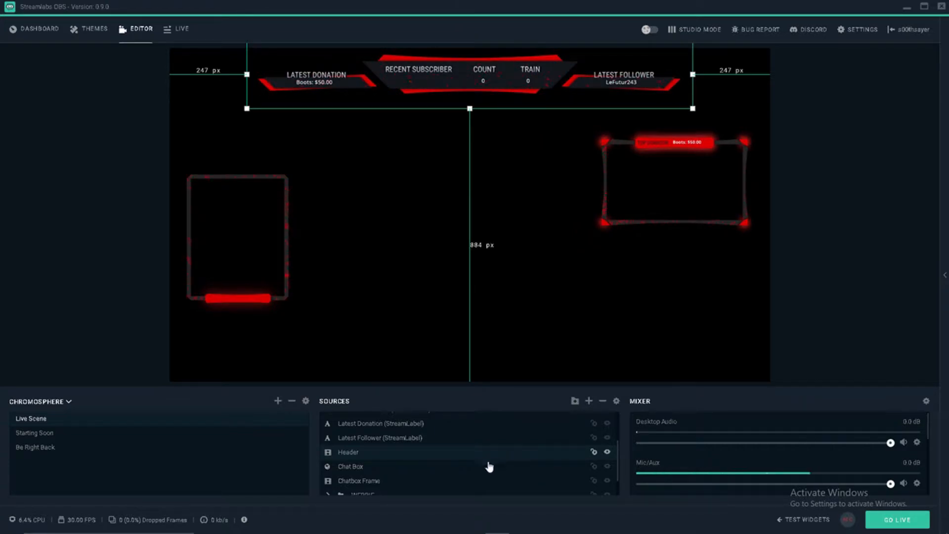
click(575, 401)
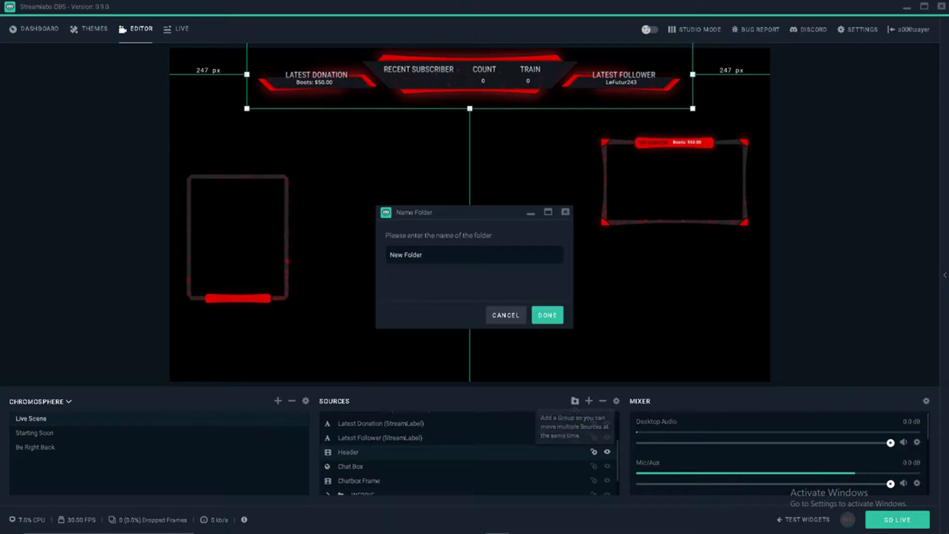
key(ctrl+a)
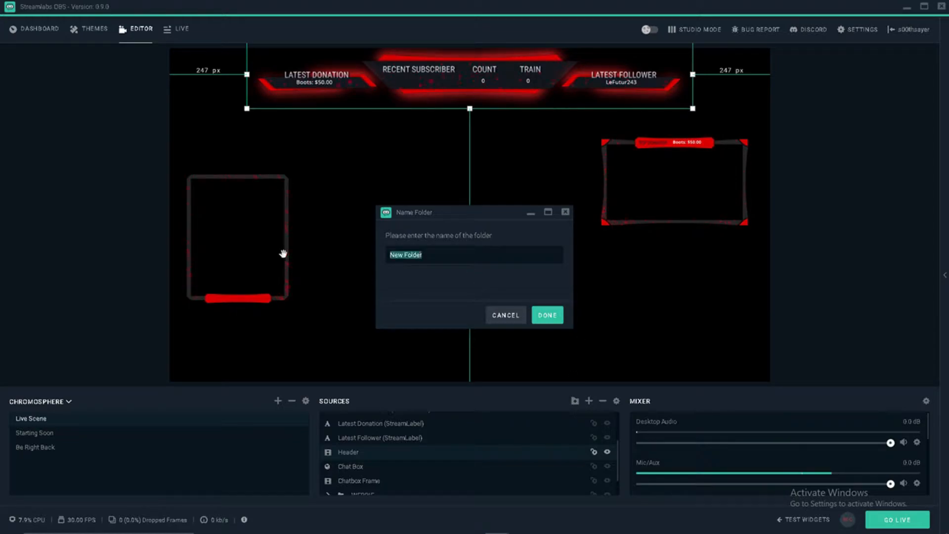
text(Header)
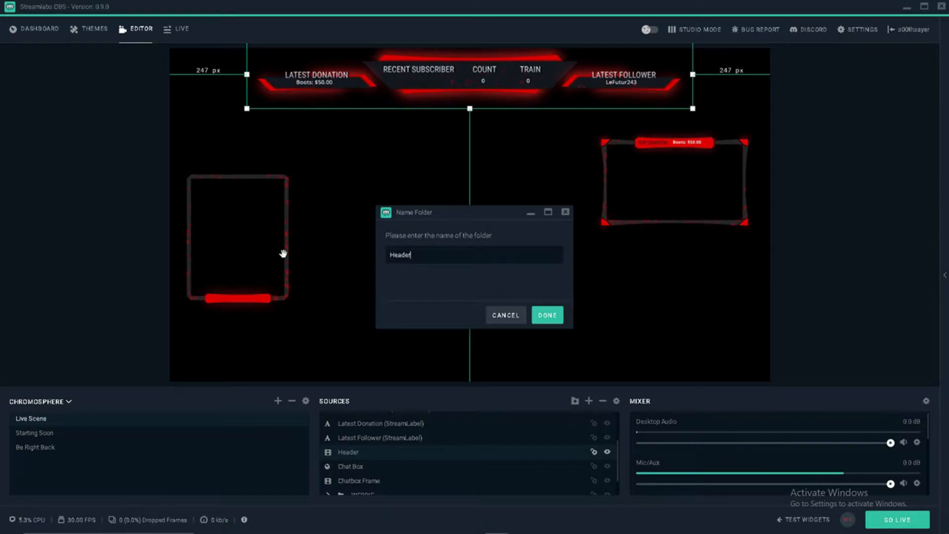
key(Return)
Place the Header folder below Alert Box and put the Header graphic and its five stream labels into it.
scroll(410, 444, up, 3)
scroll(417, 430, down, 3)
scroll(395, 427, up, 3)
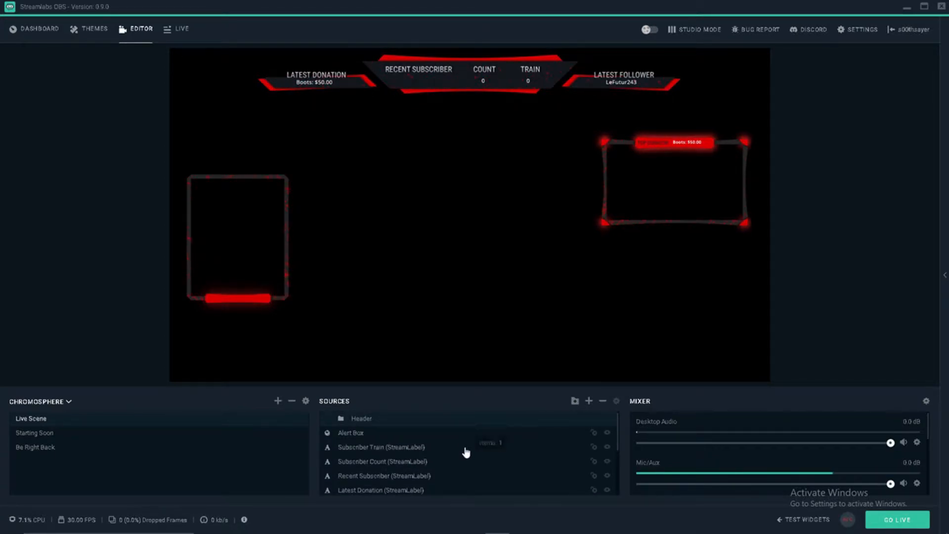
scroll(462, 445, down, 3)
drag(453, 437, 442, 451)
mouse_move(363, 458)
mouse_down()
mouse_move(381, 439)
mouse_move(377, 453)
mouse_up()
scroll(387, 444, up, 1)
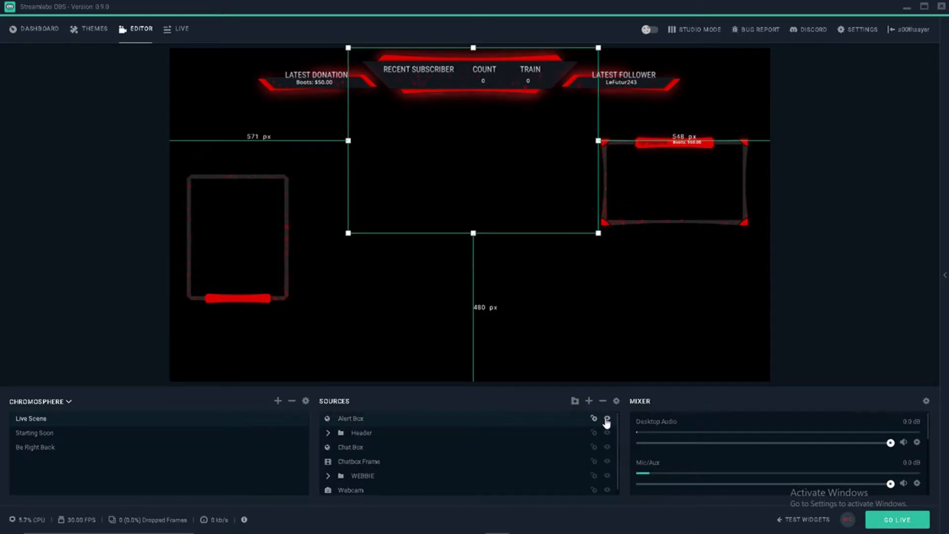
Hide the Alert Box, and expand the Header folder to check its sources before collapsing it.
click(607, 419)
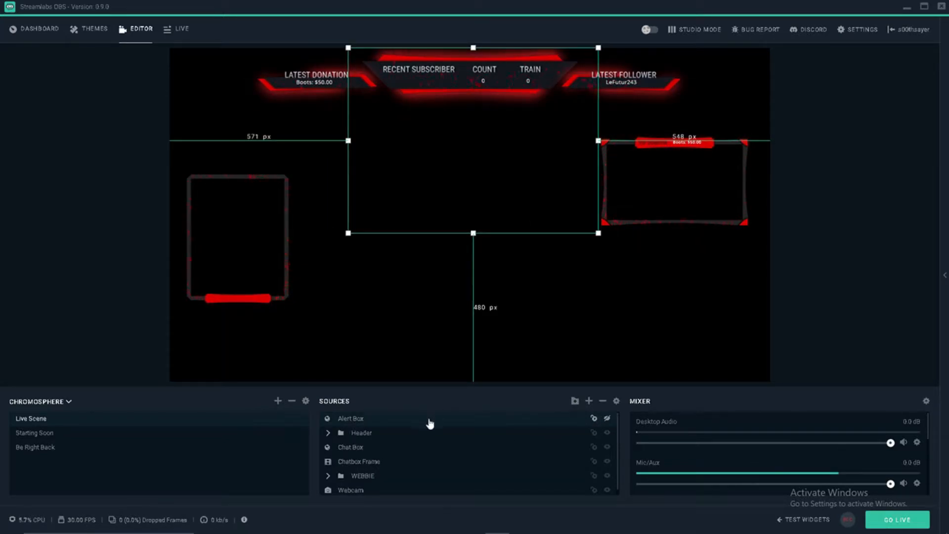
click(328, 433)
double_click(378, 447)
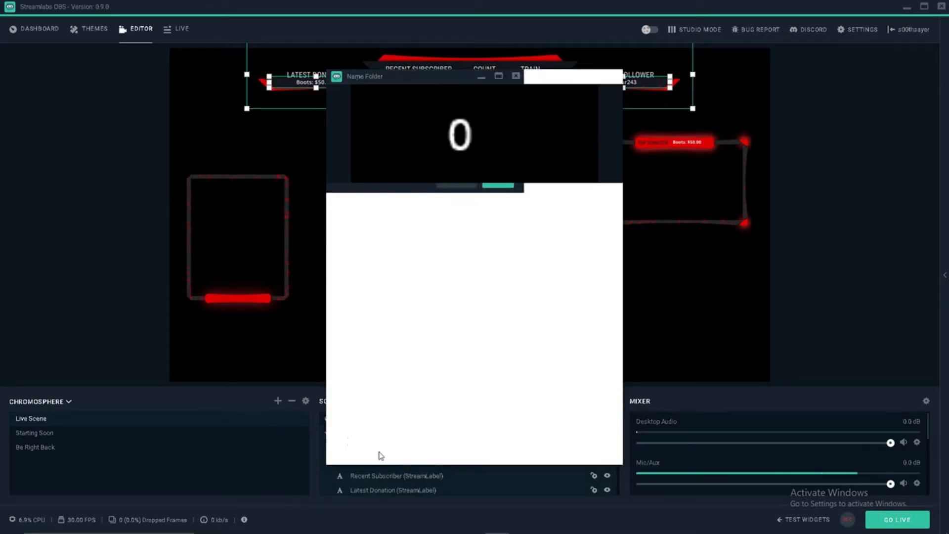
click(615, 77)
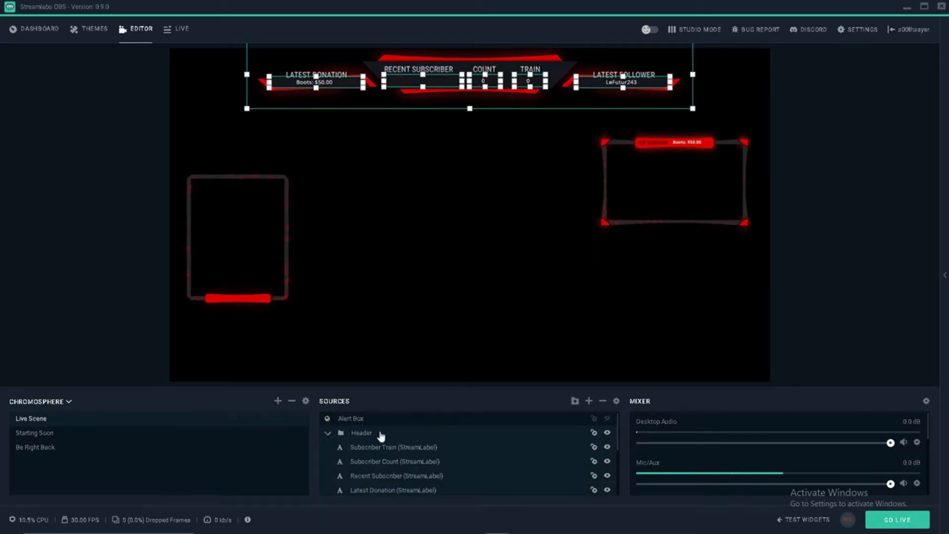
click(328, 434)
Toggle the Header folder's visibility off and on, and move the whole header group to the canvas's lower edge.
click(606, 434)
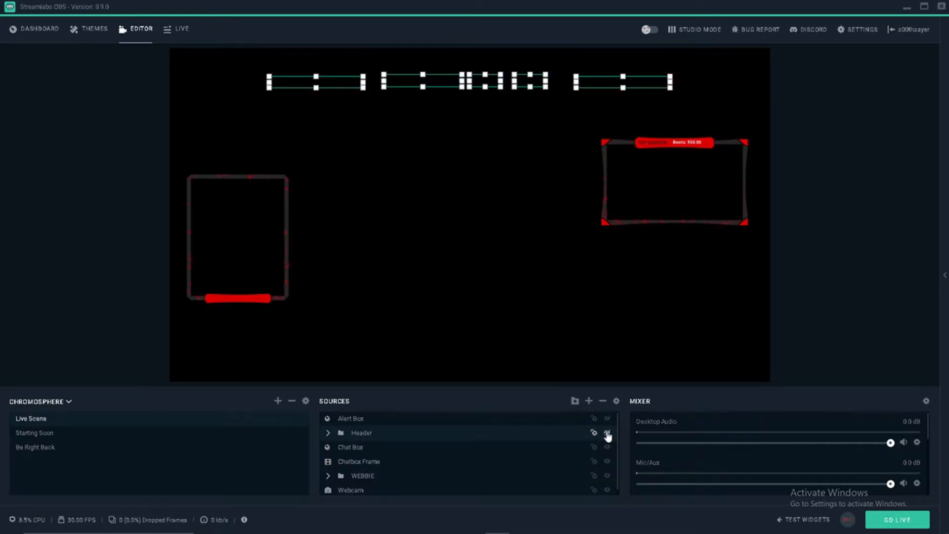
click(607, 433)
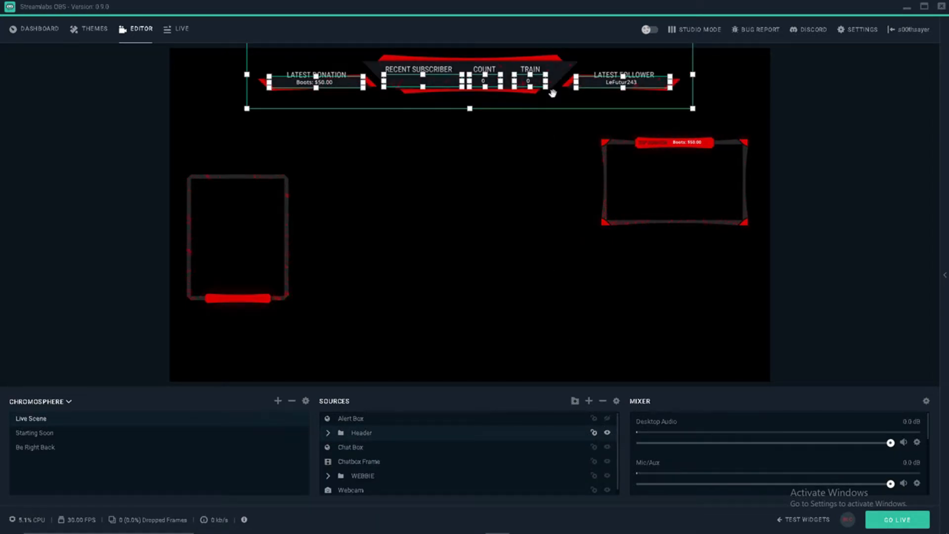
click(546, 106)
click(655, 81)
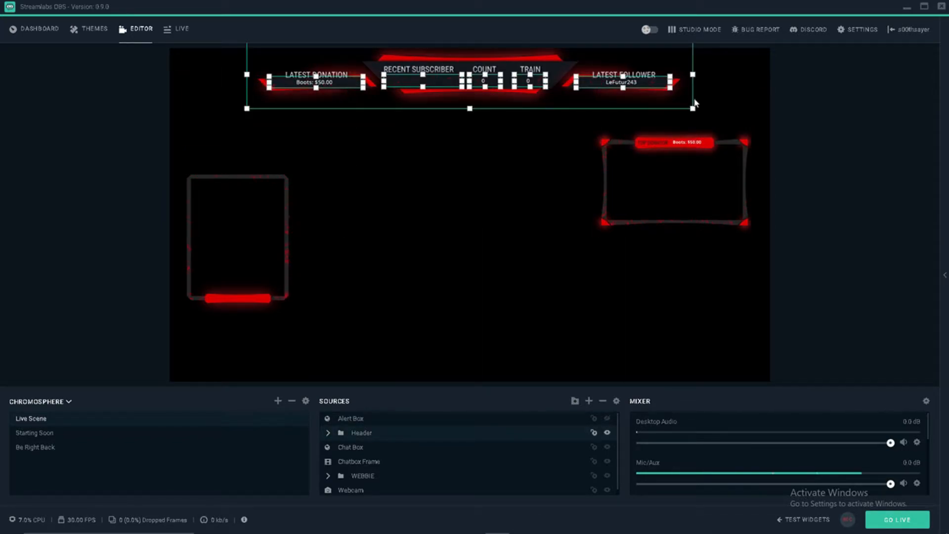
drag(693, 102, 698, 311)
click(713, 307)
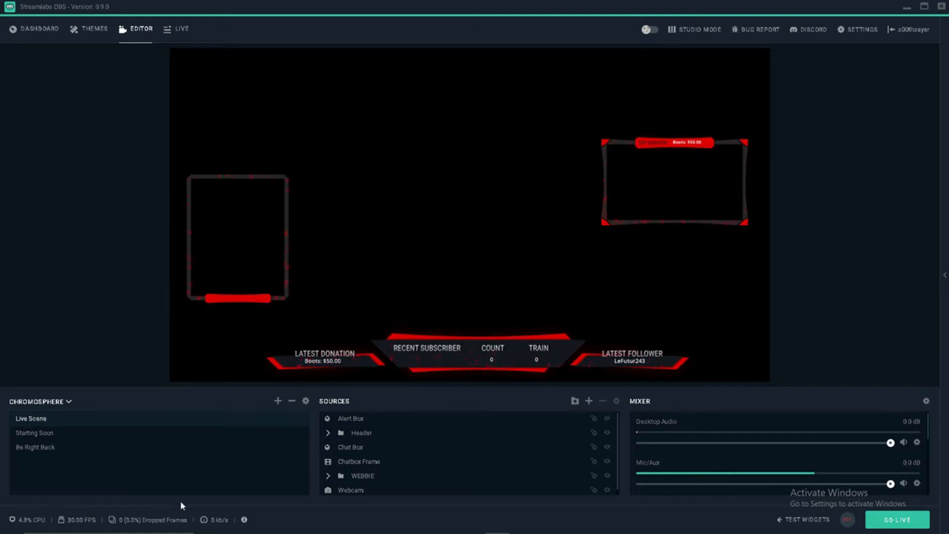
Show the Alert Box again and move the Header folder down the source list to just above WEBBIE.
click(607, 420)
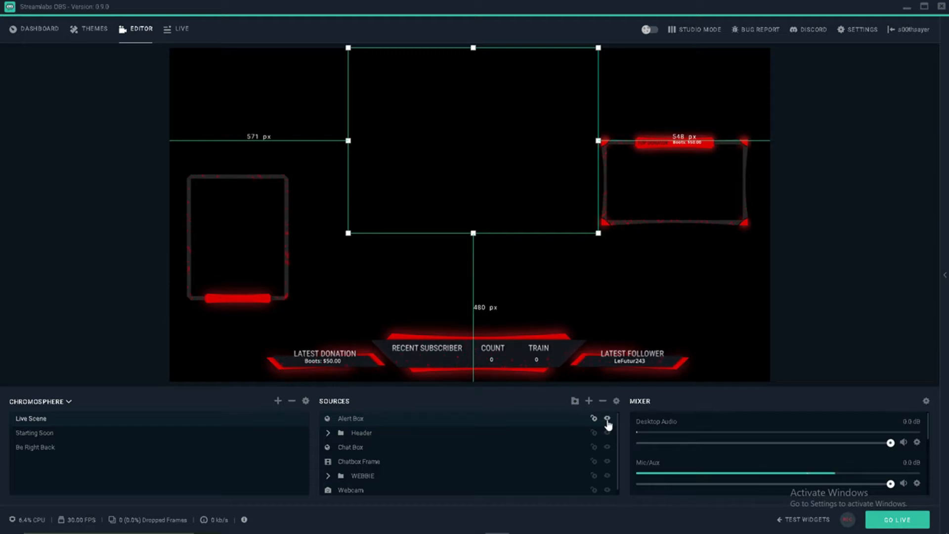
click(387, 432)
drag(386, 439, 374, 465)
click(395, 477)
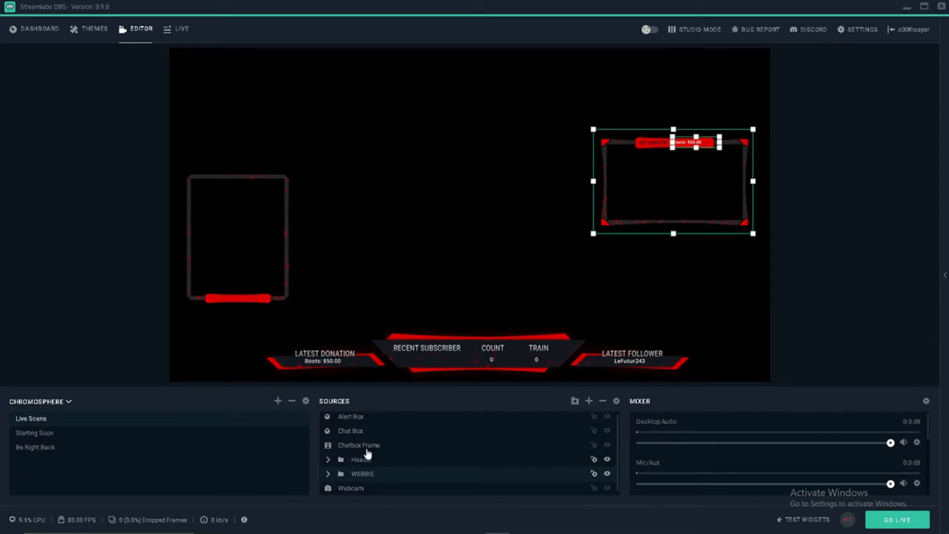
click(600, 381)
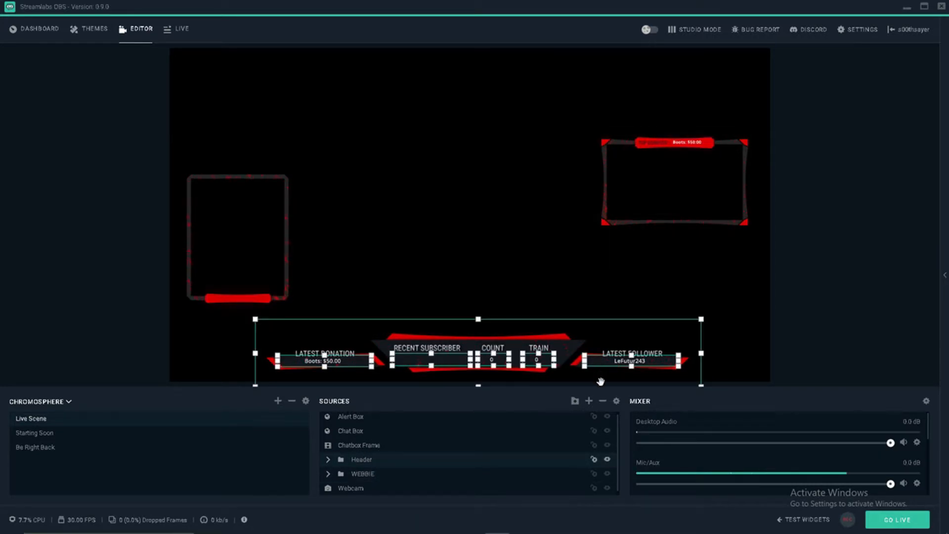
click(354, 488)
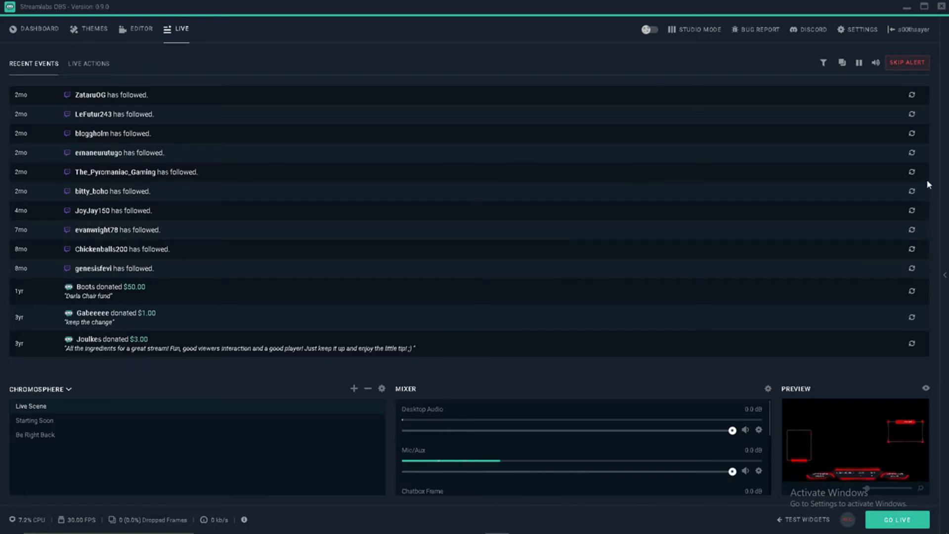
View the stream chat and the mixer settings in the Live view, and collapse the chat again.
click(942, 280)
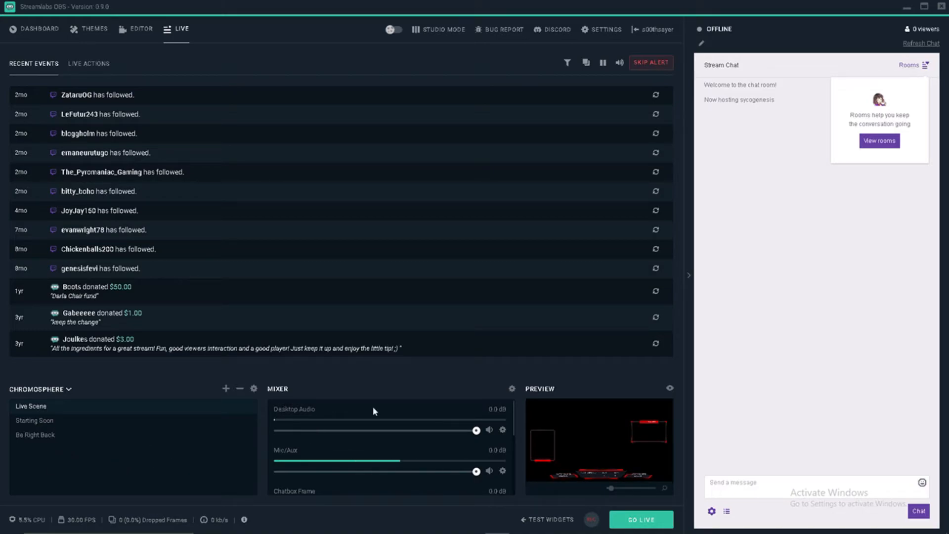
click(512, 389)
click(686, 201)
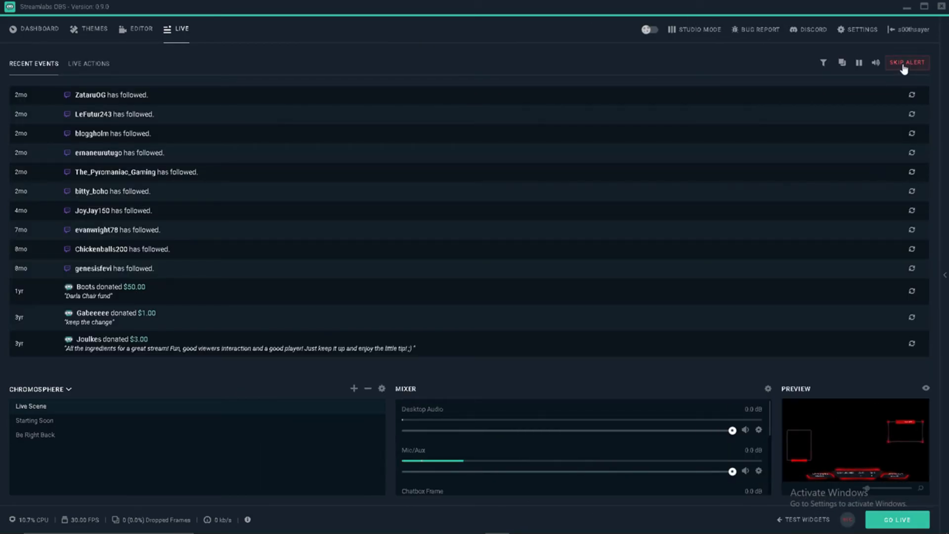